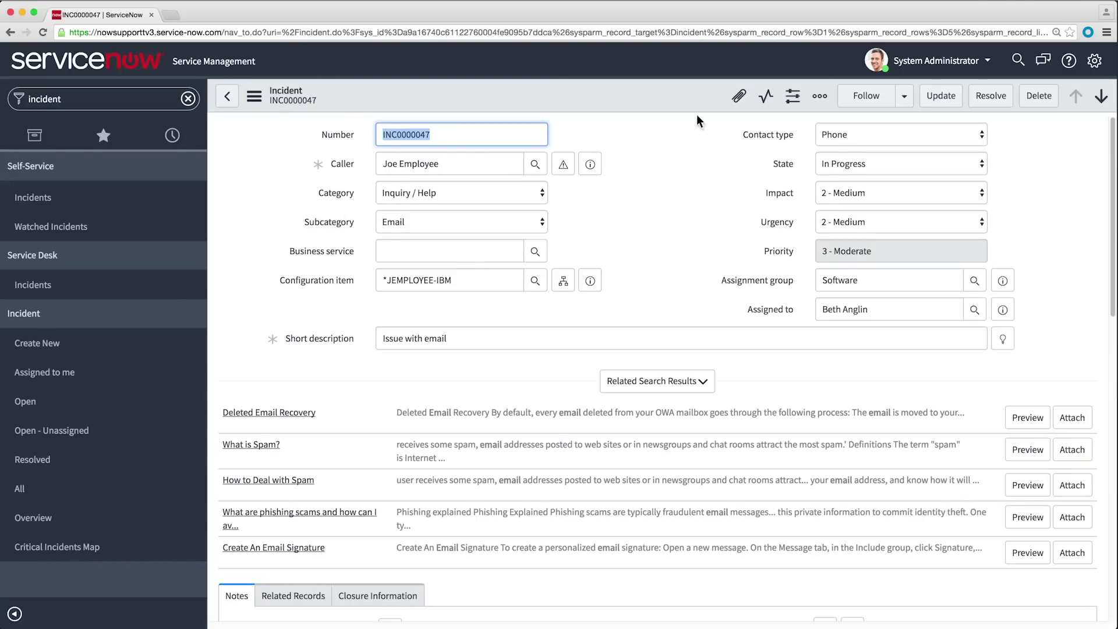
Attach the email error log and email error screen shot.jpg files from the desktop to the email incident
click(739, 97)
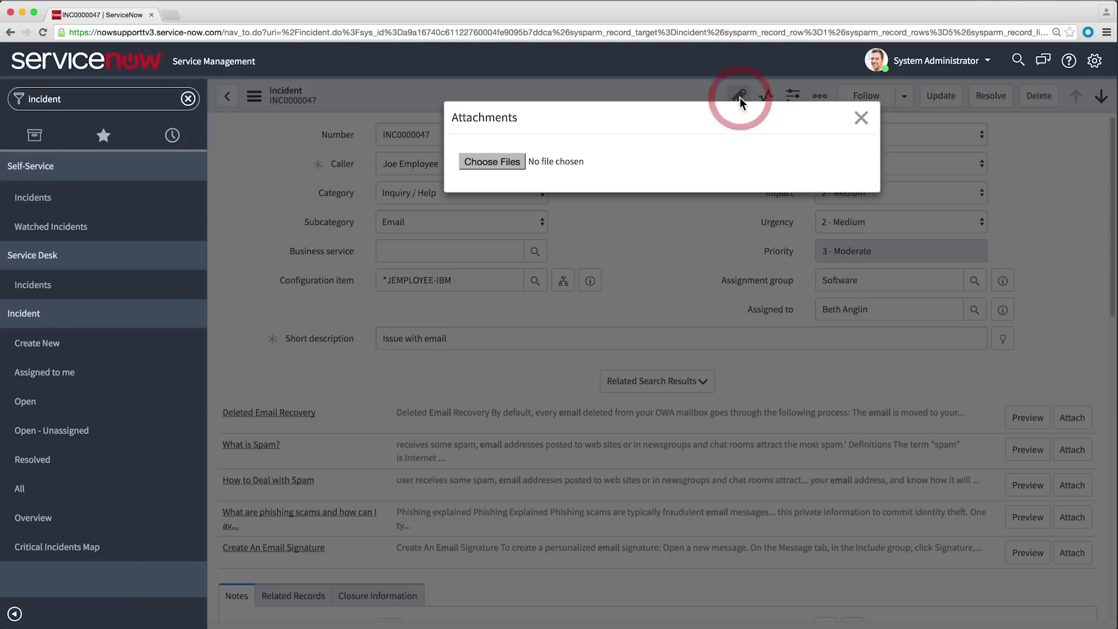
click(515, 160)
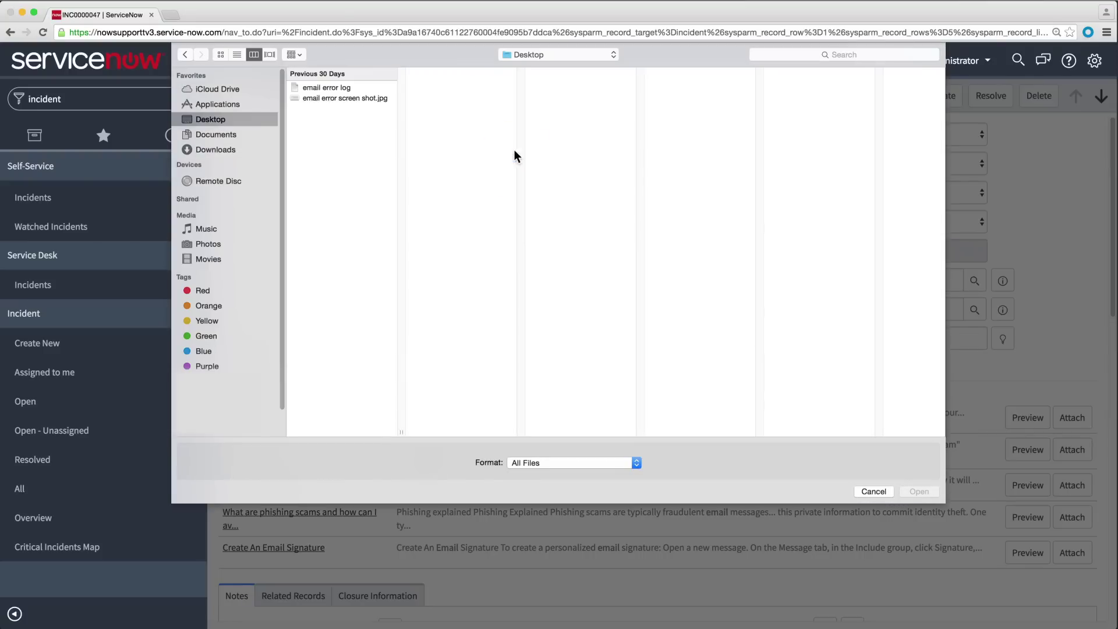
click(337, 88)
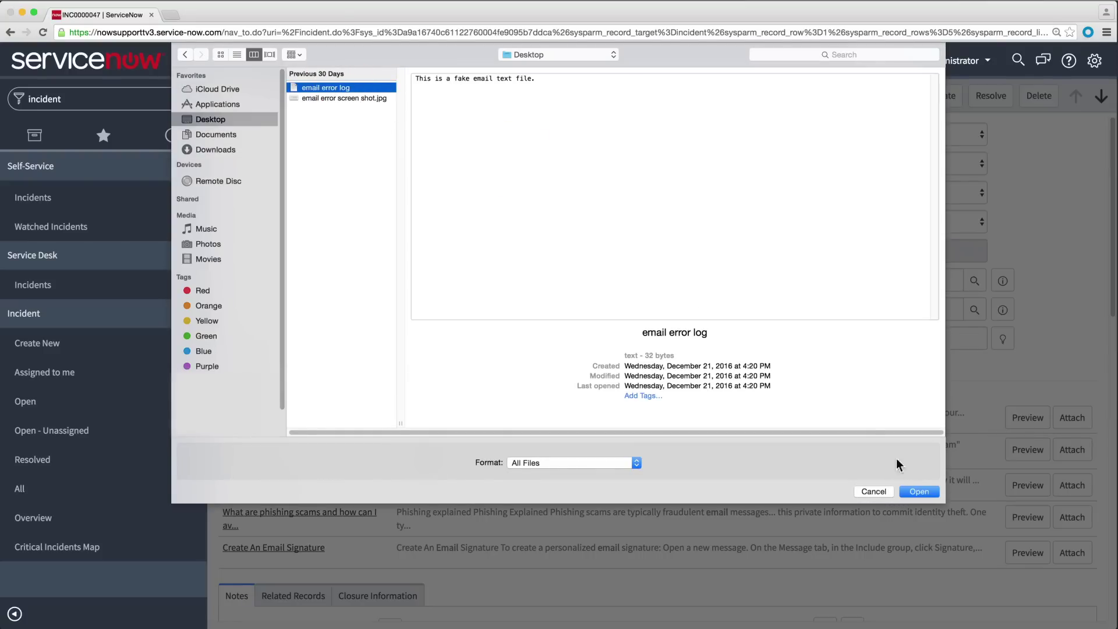
click(919, 491)
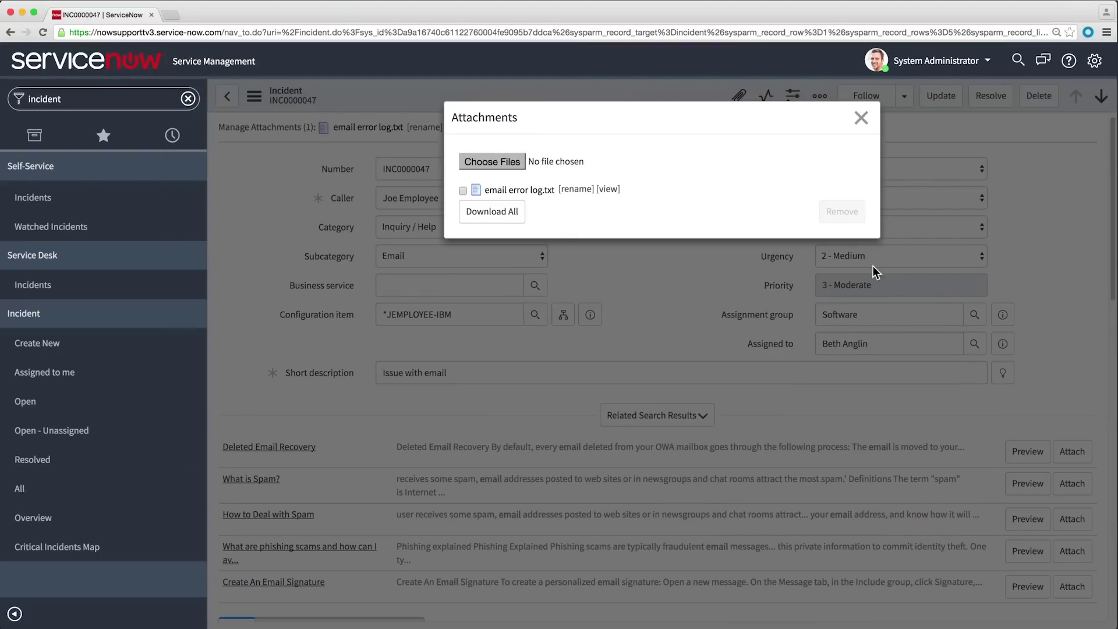
click(860, 119)
drag(1083, 155, 596, 120)
drag(978, 151, 1117, 151)
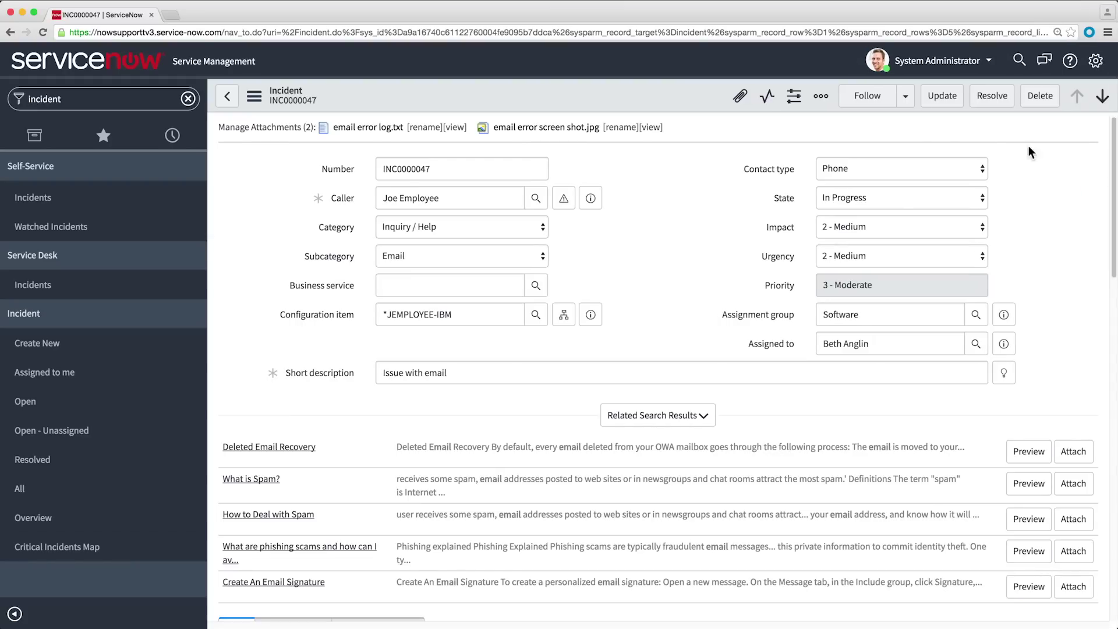
Remove the email error screen shot.jpg attachment from the incident and close the attachment list
click(747, 102)
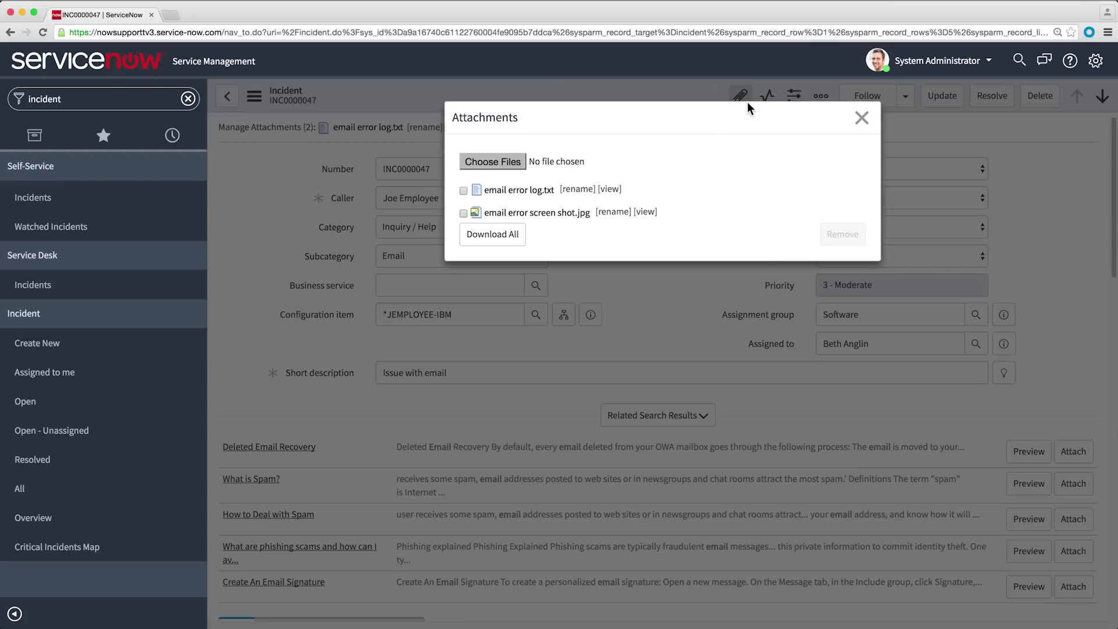
click(463, 213)
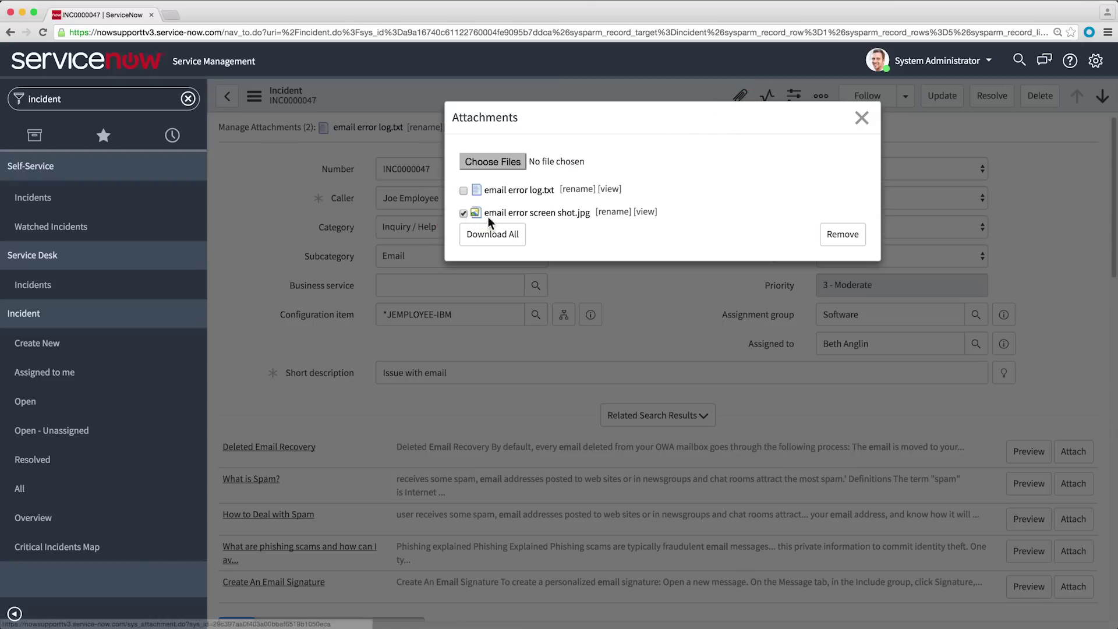
click(838, 234)
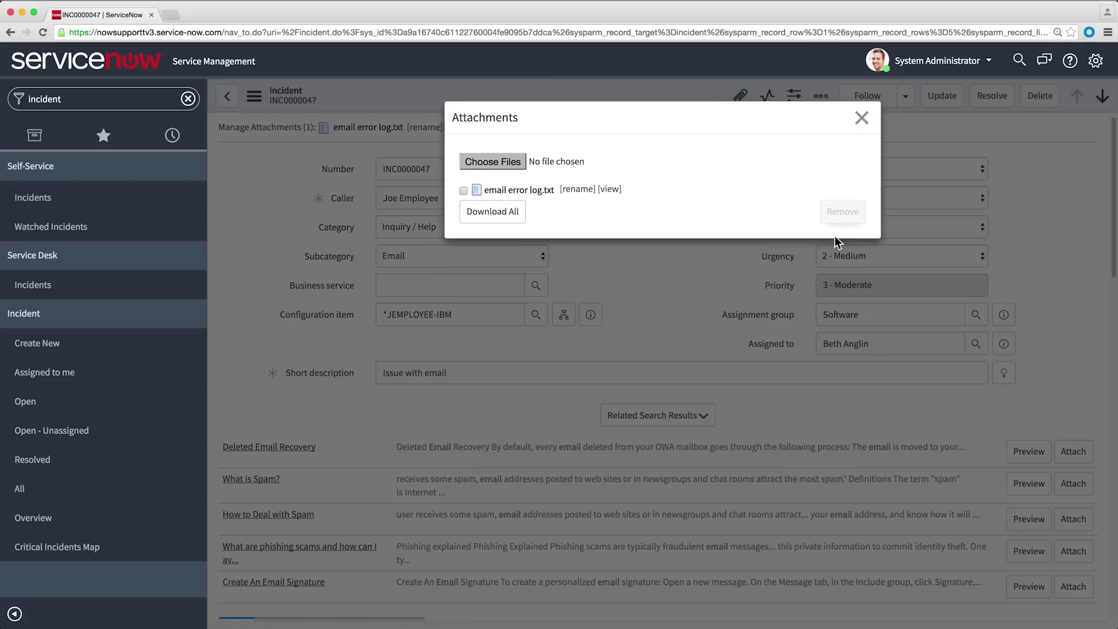
click(575, 189)
click(643, 171)
click(862, 118)
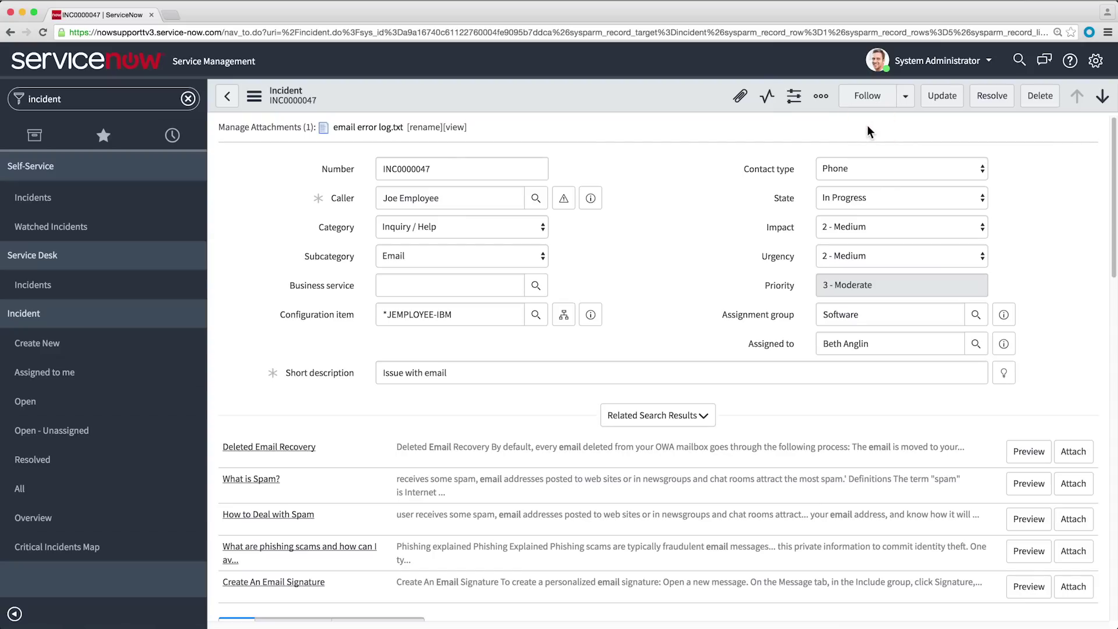
Show the incident's activity stream, look through its entries and return to the beginning of the form
click(761, 99)
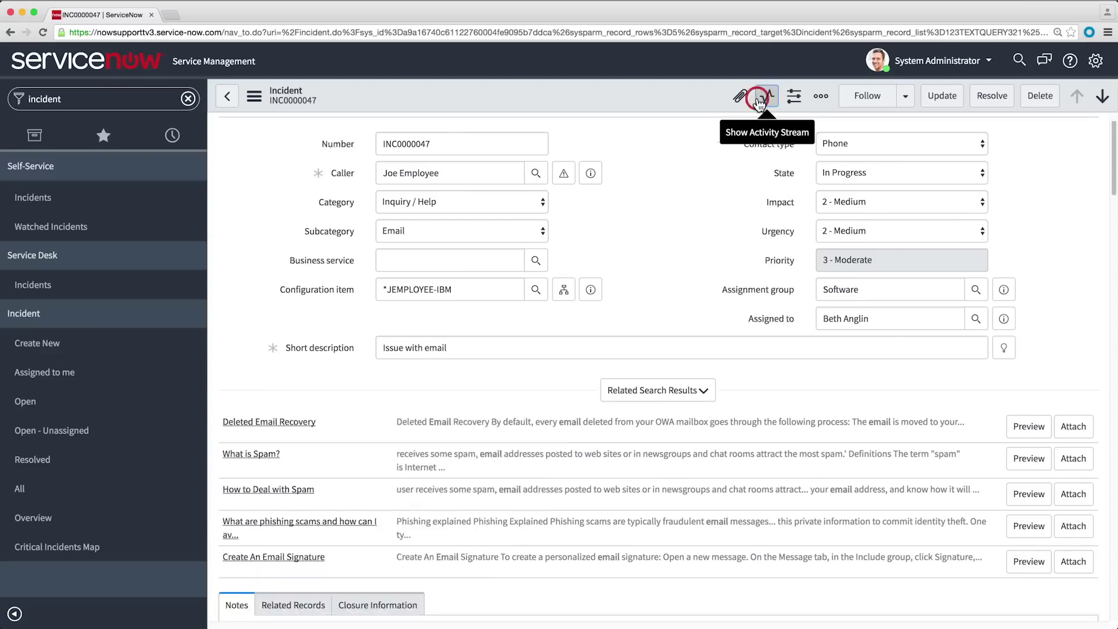
scroll(1112, 260, down, 15)
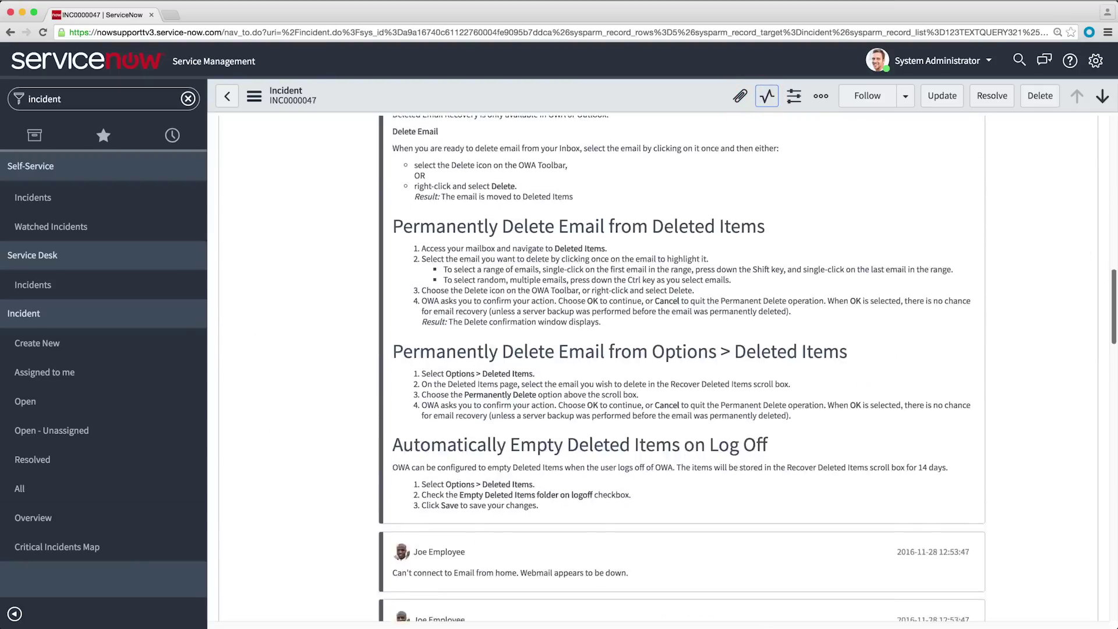
scroll(1113, 269, up, 10)
scroll(1113, 269, up, 10)
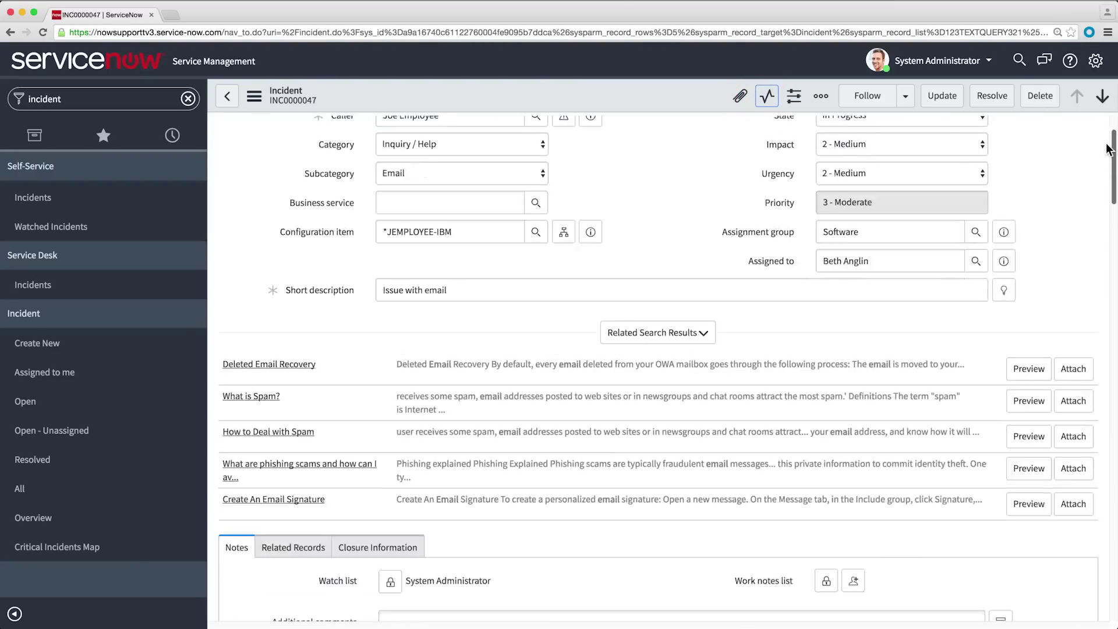
Hide the Business service field on the incident form and reset the form personalization to its defaults
click(794, 97)
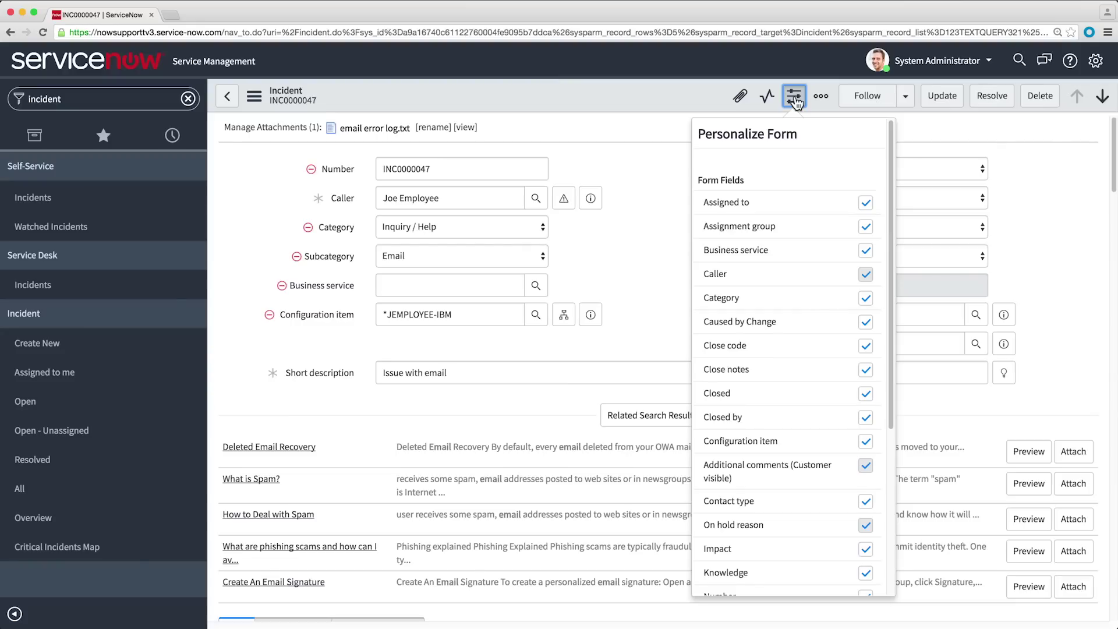
click(283, 288)
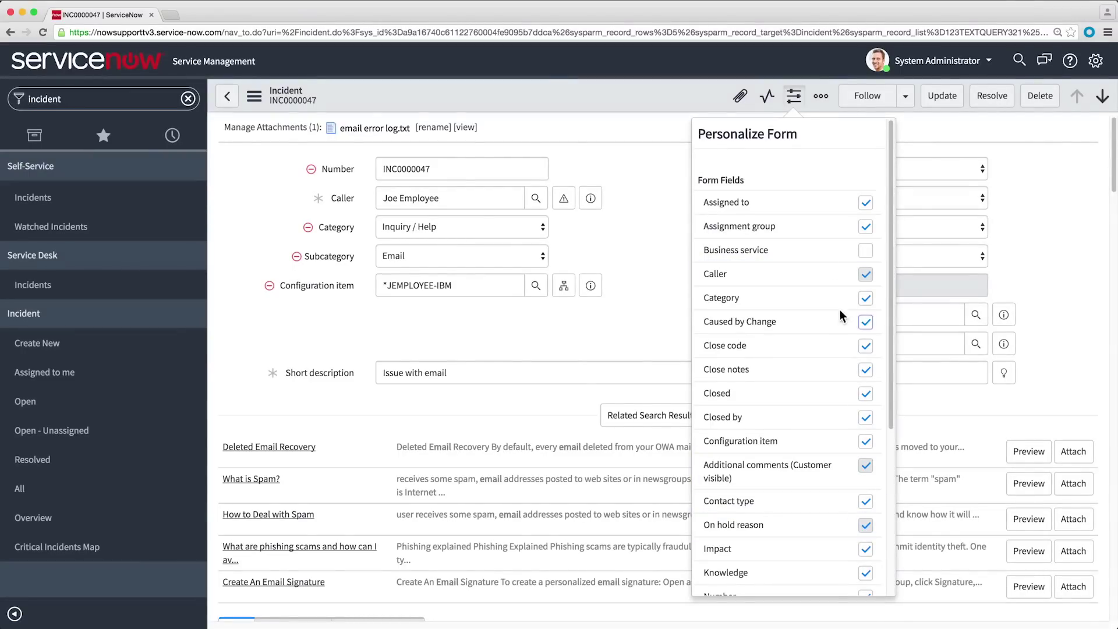
click(796, 99)
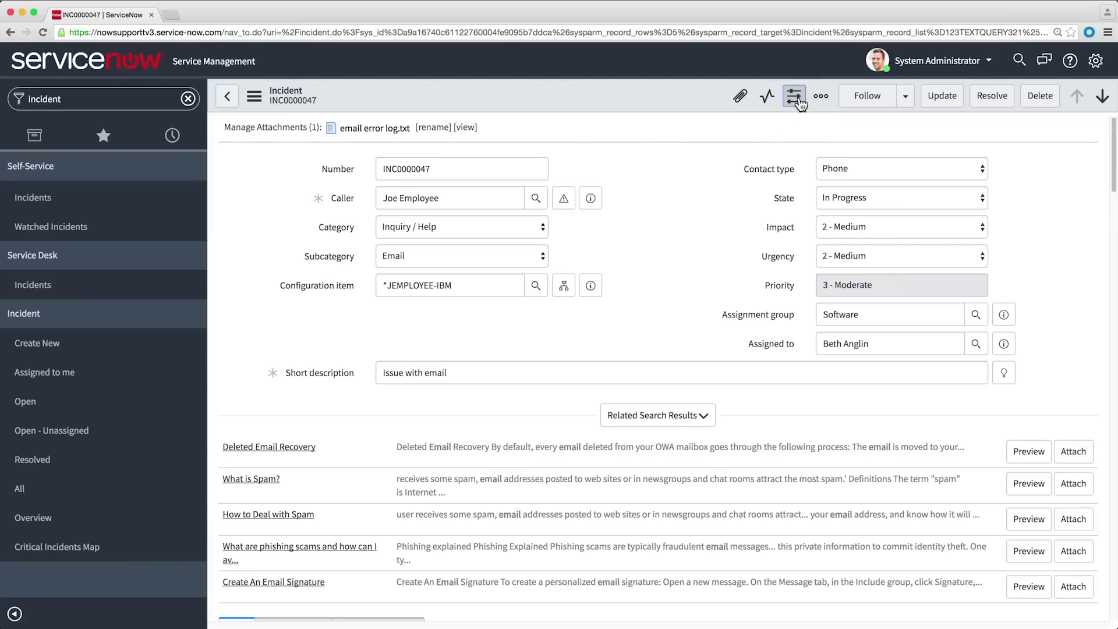
click(796, 97)
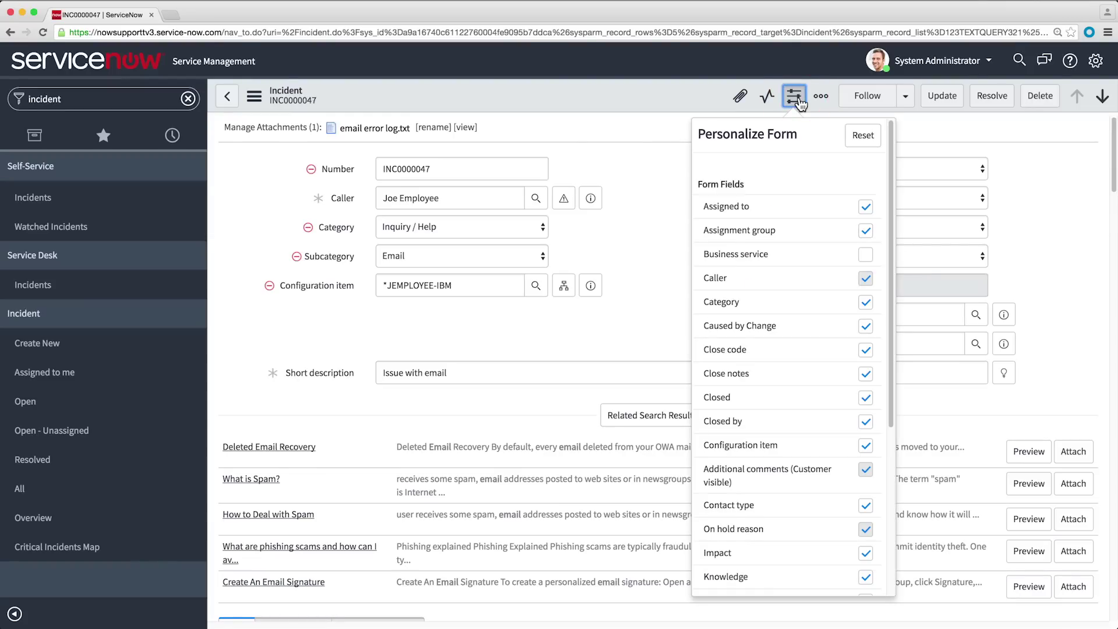
click(857, 132)
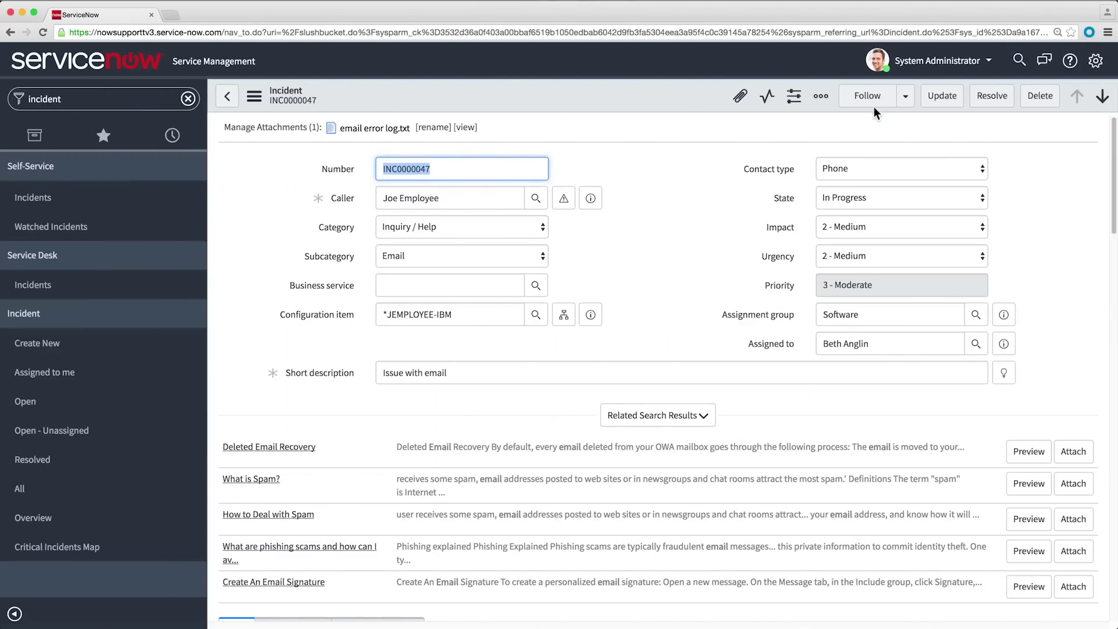
Follow the incident in Connect and view its Issue with email conversation before closing the conversation list
click(868, 96)
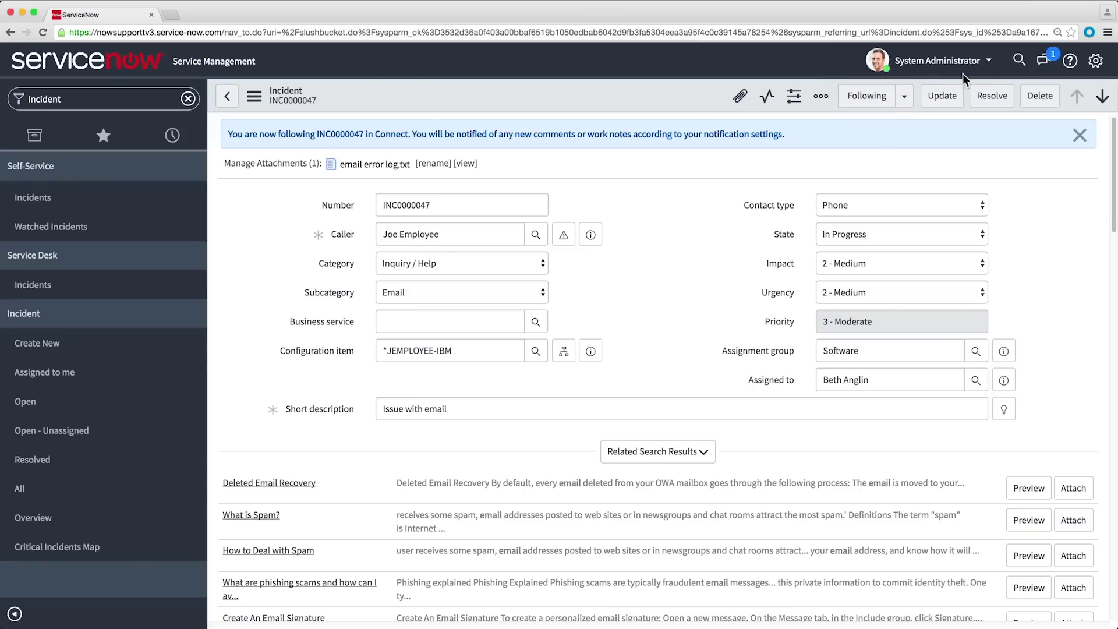
click(1056, 65)
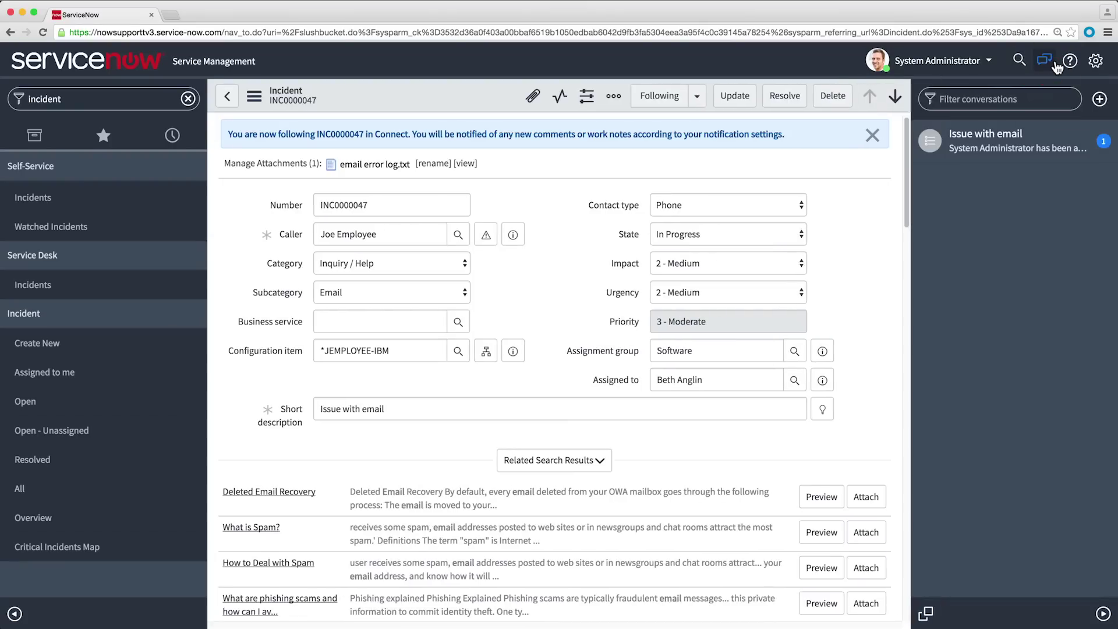
click(1040, 137)
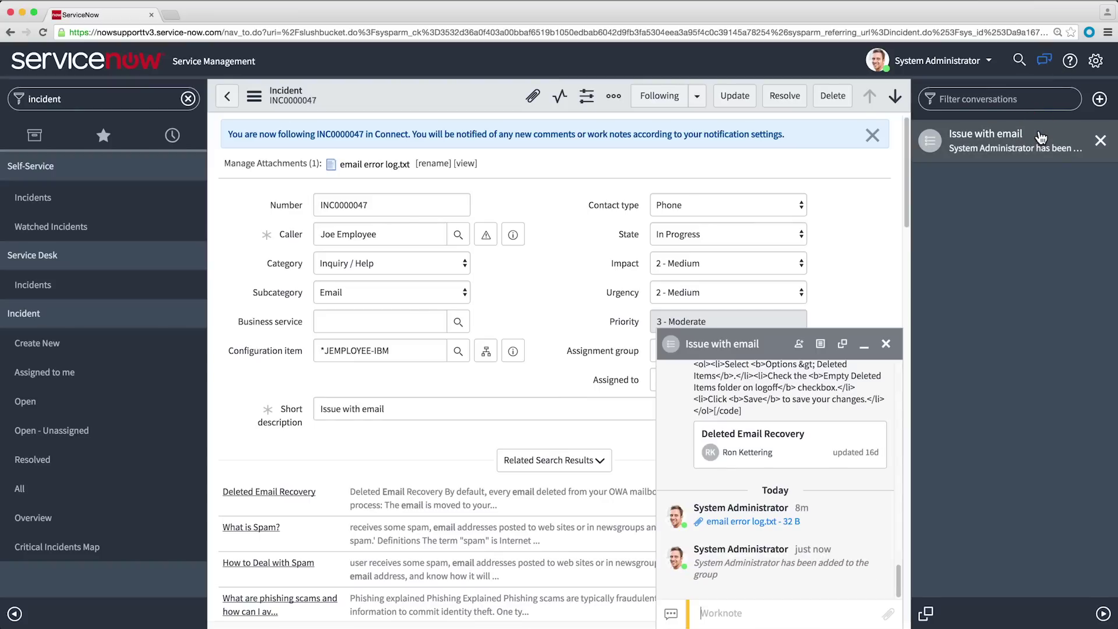
click(885, 343)
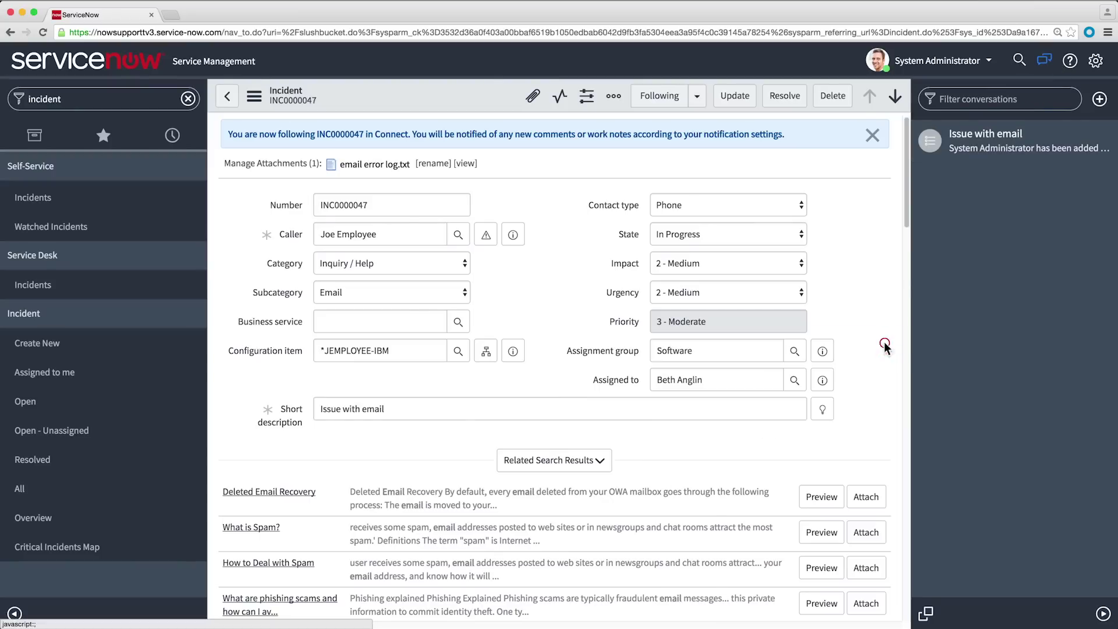
click(1048, 66)
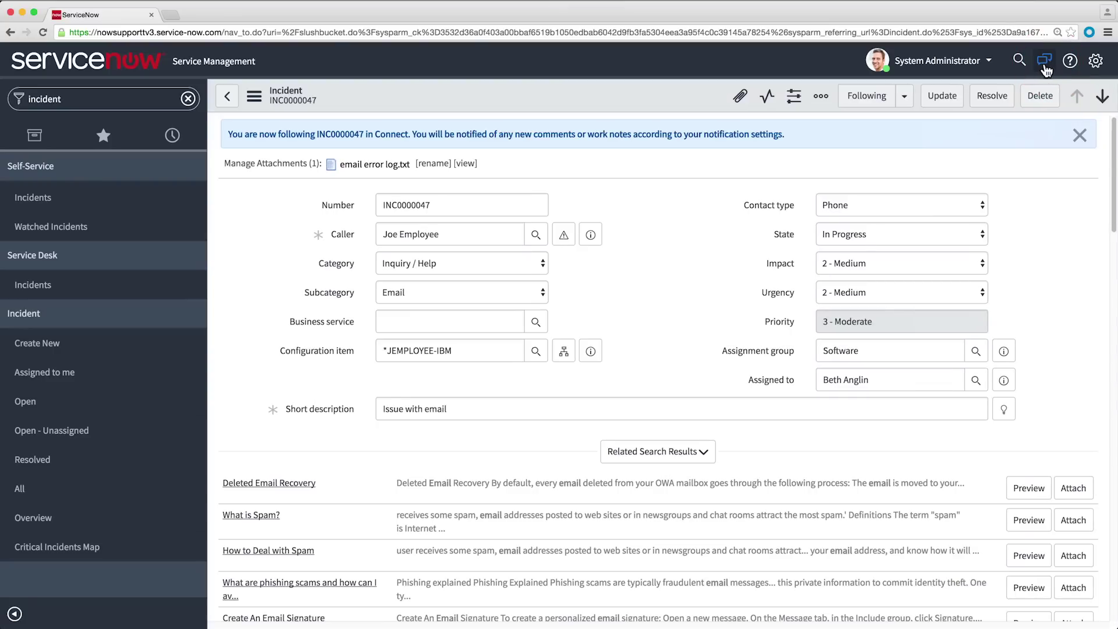
Stop following the incident and dismiss the notification messages above the form
click(879, 99)
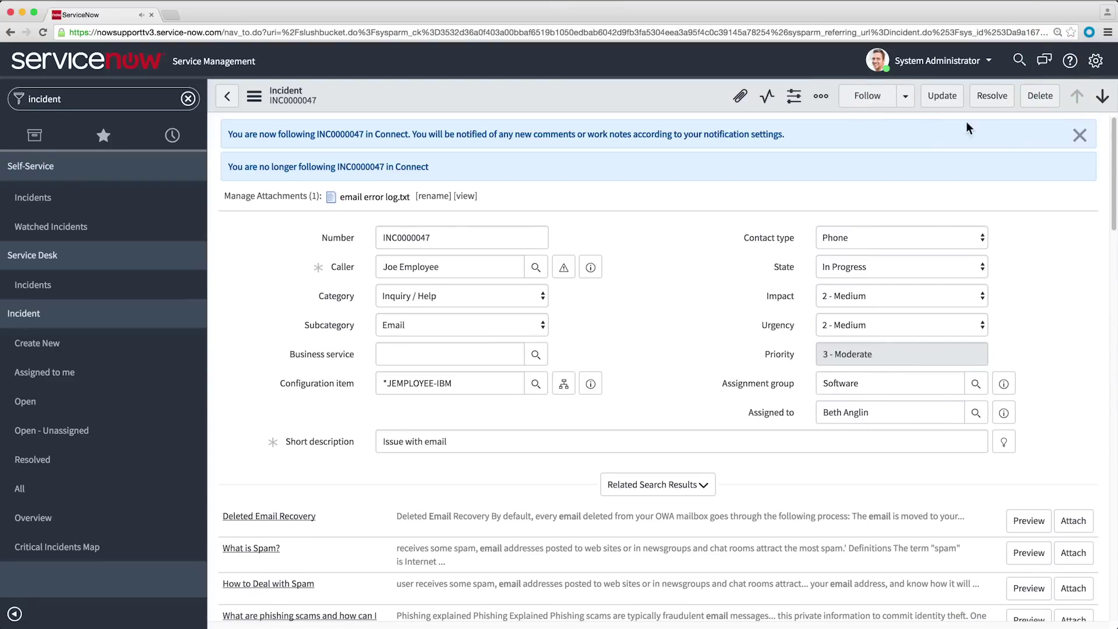
click(1080, 135)
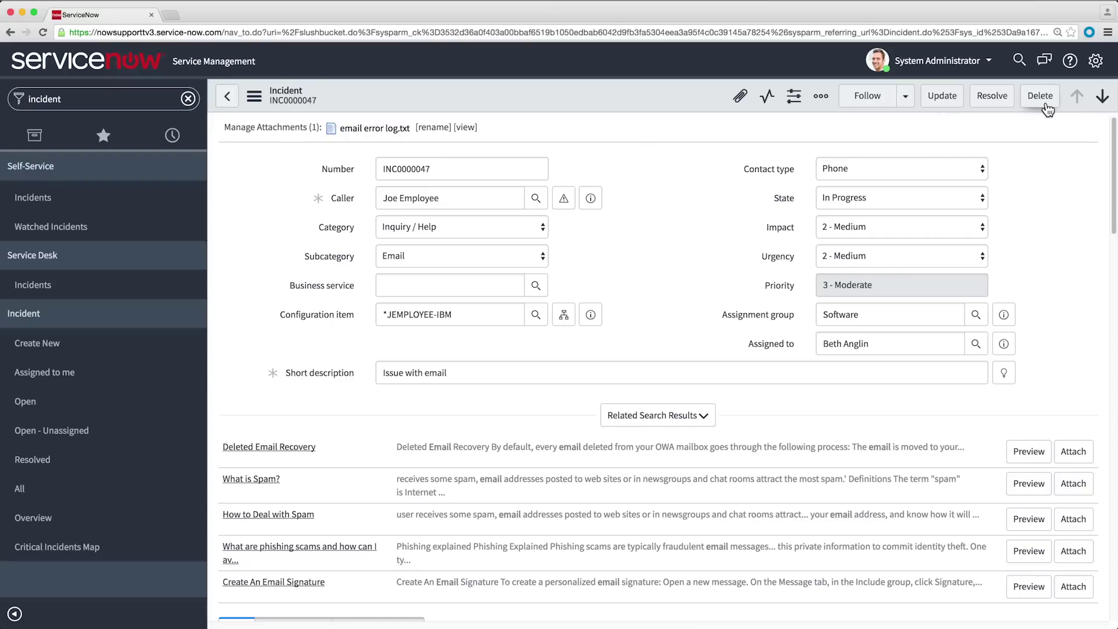
Create a new incident record and show its closure information, toggling the Knowledge option on and off
click(82, 350)
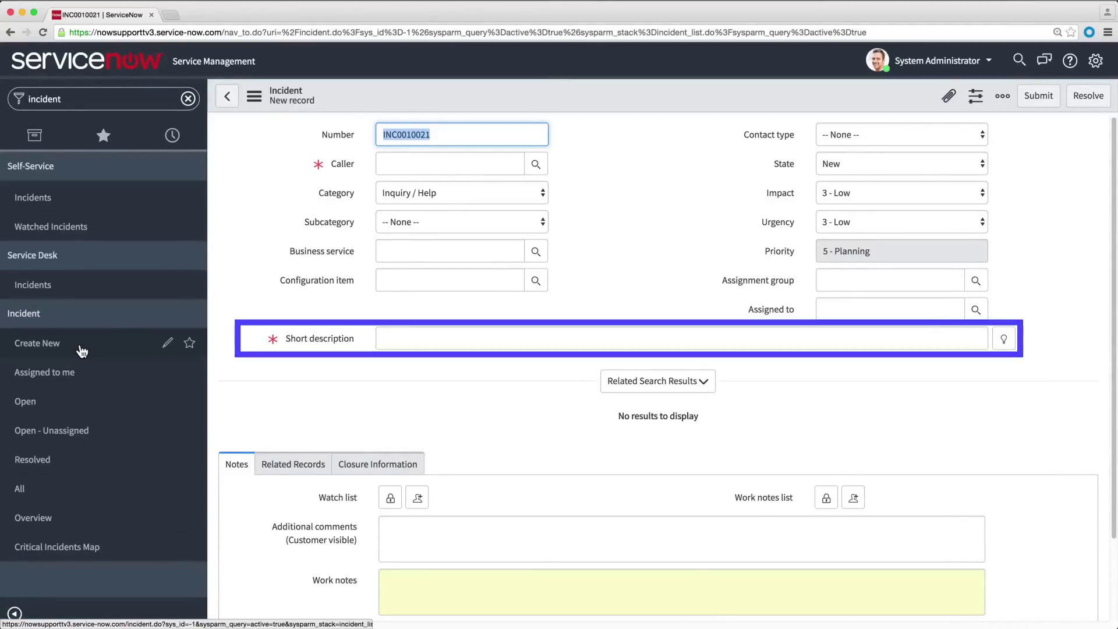
click(358, 466)
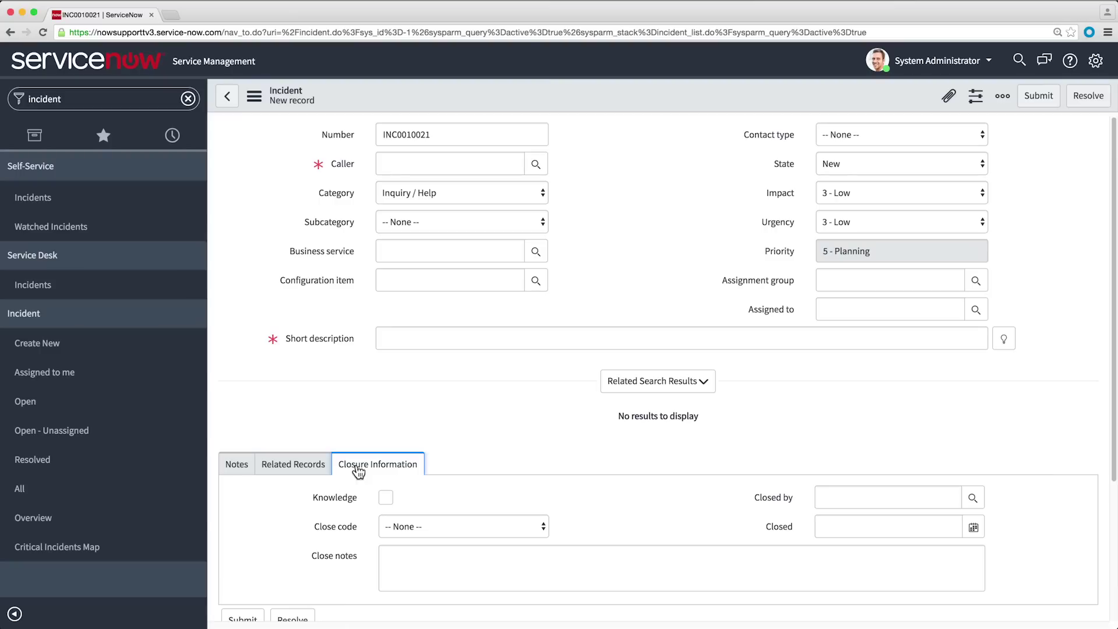
click(385, 497)
click(385, 498)
Configure the incident Category field's choices and add a new item named Request
click(543, 192)
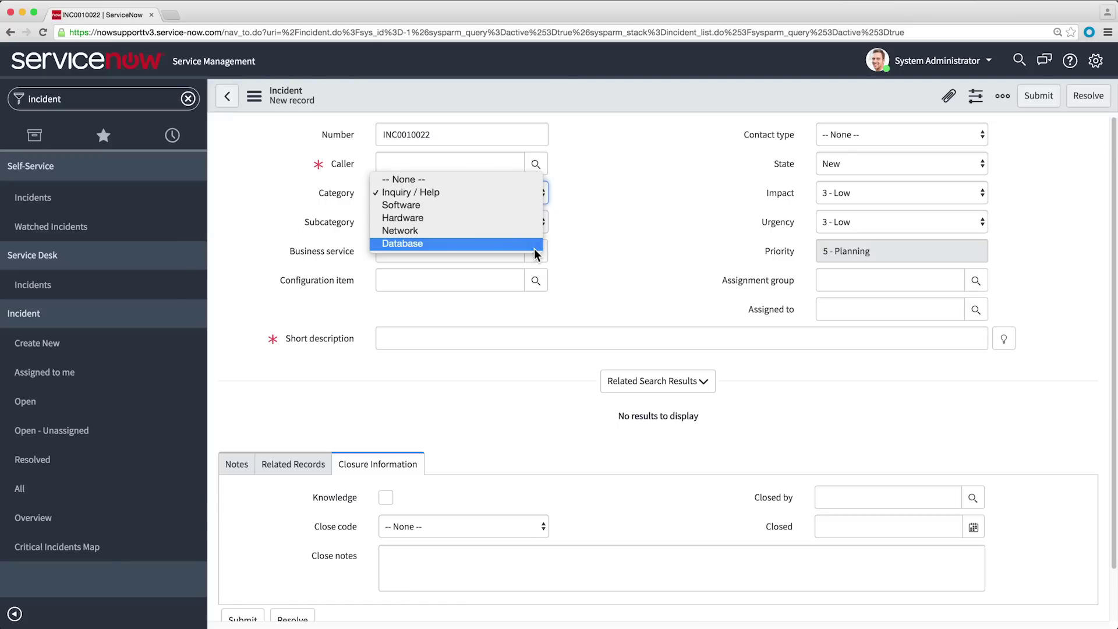
click(568, 210)
right_click(344, 197)
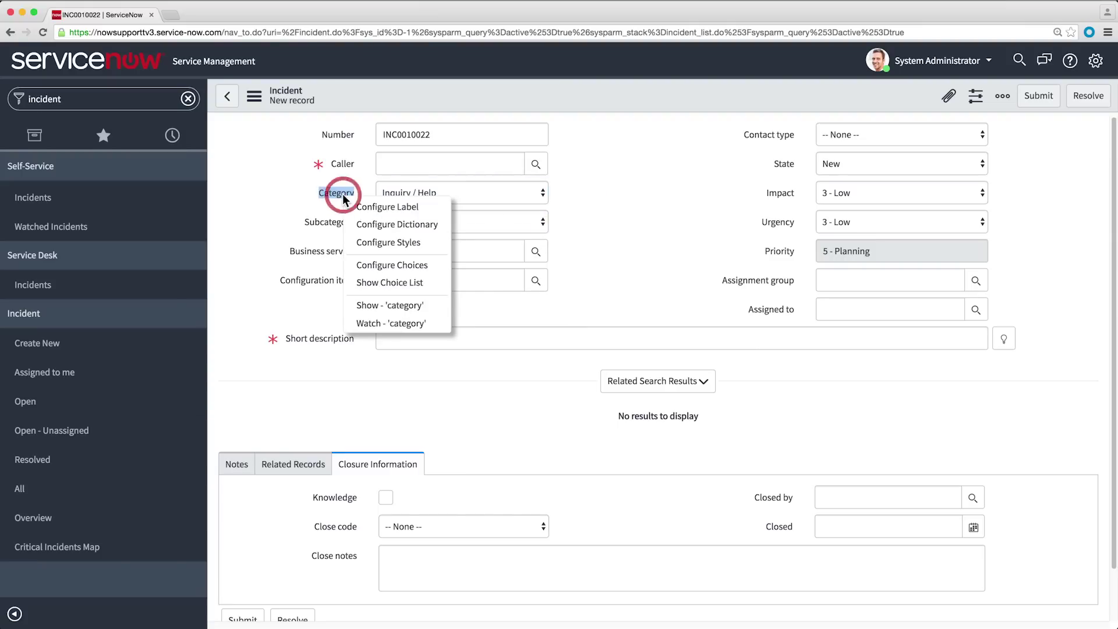
click(383, 265)
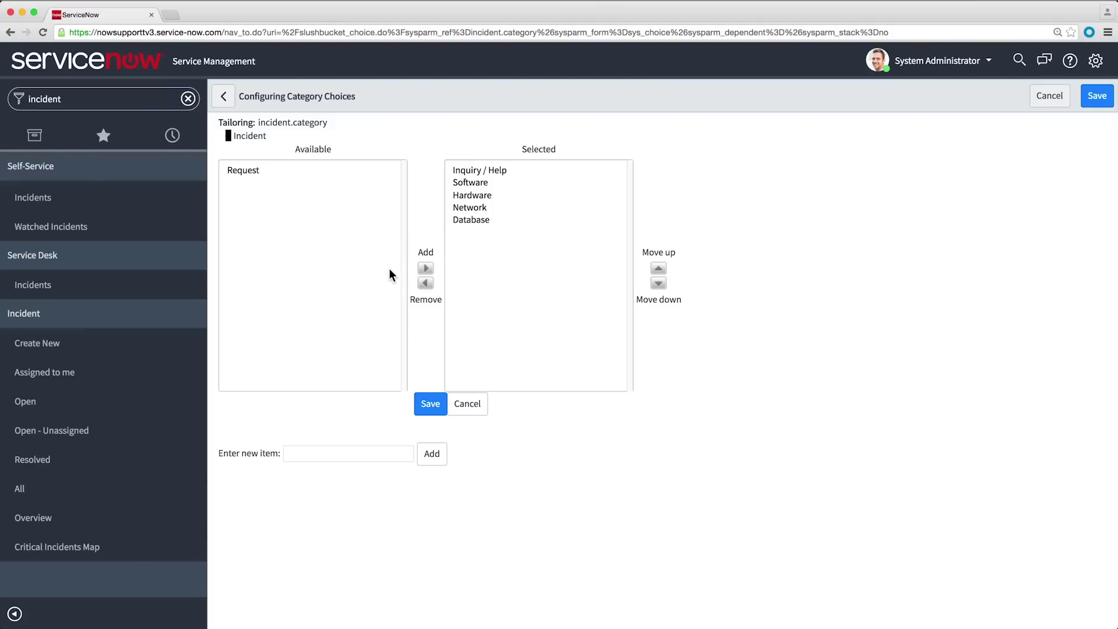
click(347, 453)
text(Request)
click(429, 464)
Move Request to the first position in the selected category choices, save, and check the Category options on the form
click(479, 232)
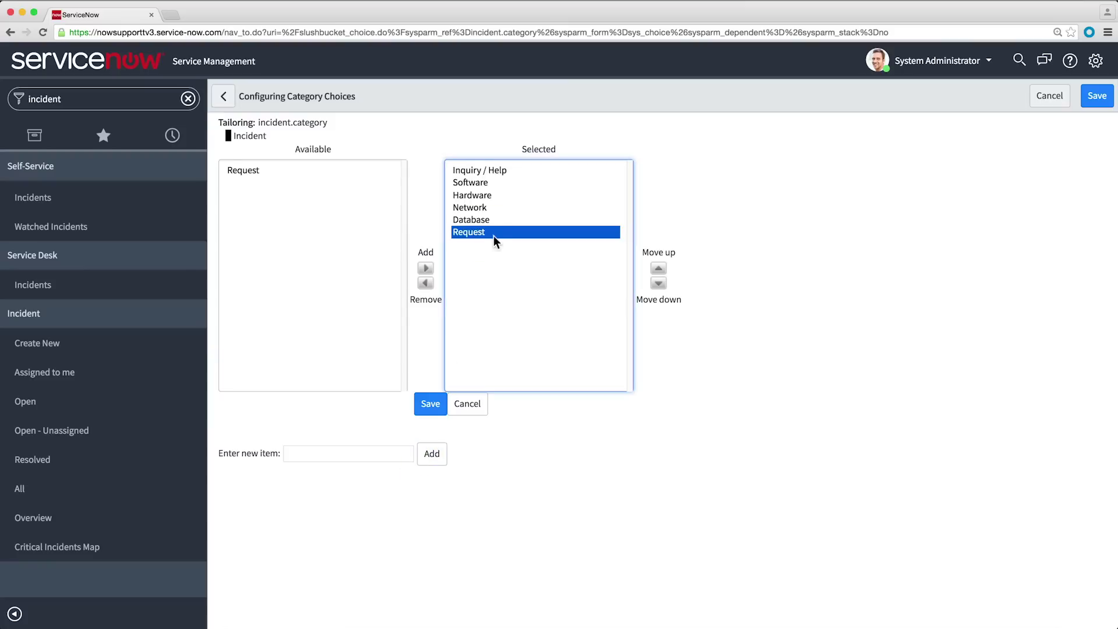
click(658, 269)
click(658, 269)
click(658, 269)
click(658, 269)
click(658, 269)
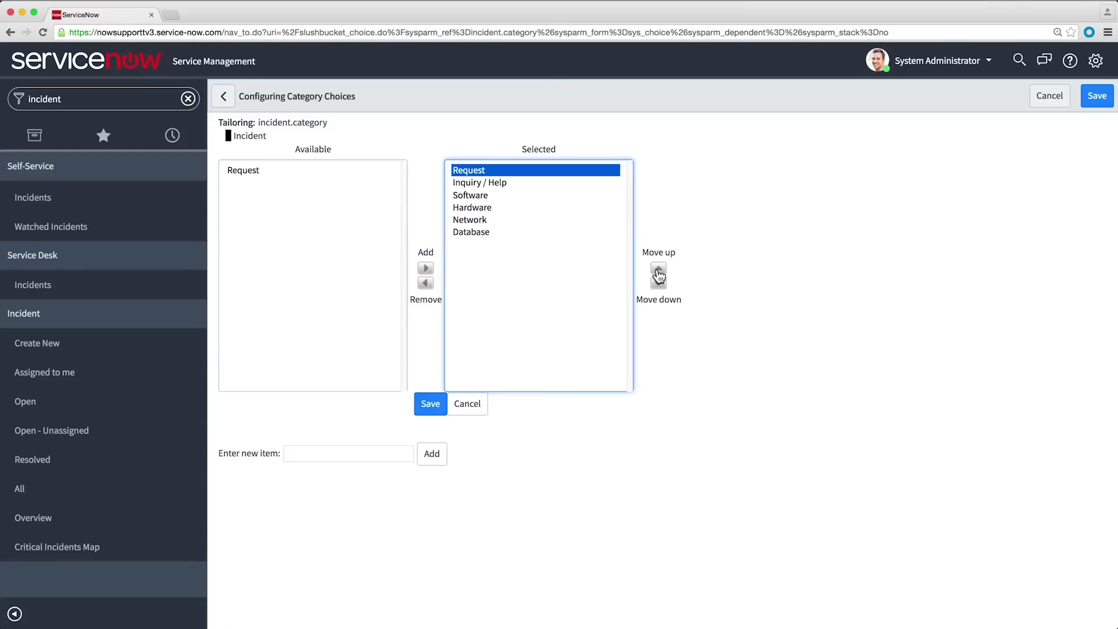
click(432, 405)
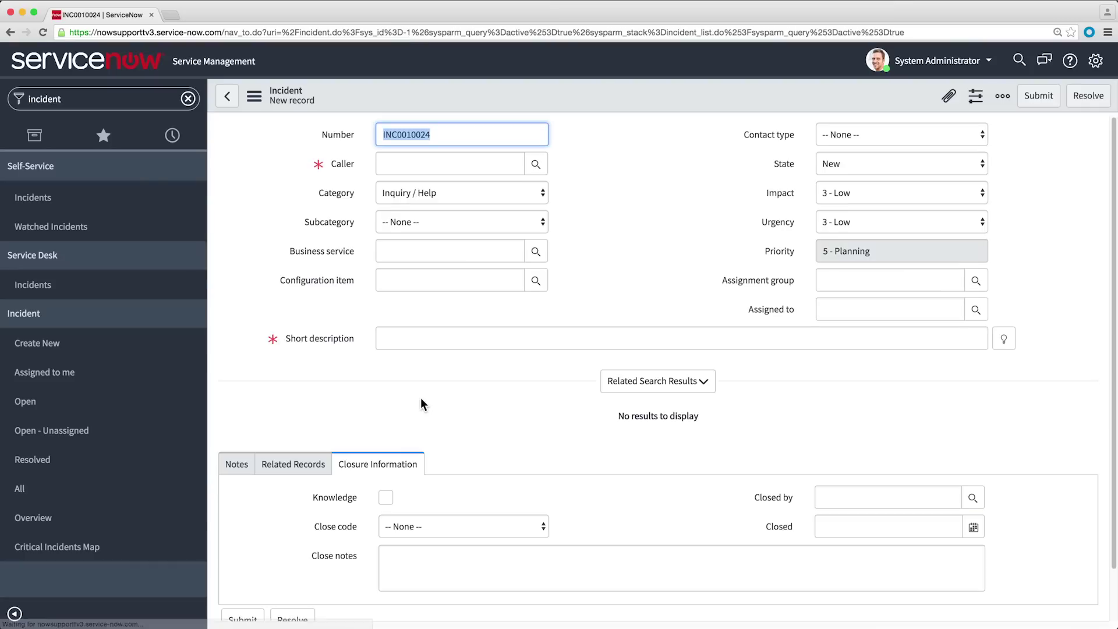
click(543, 198)
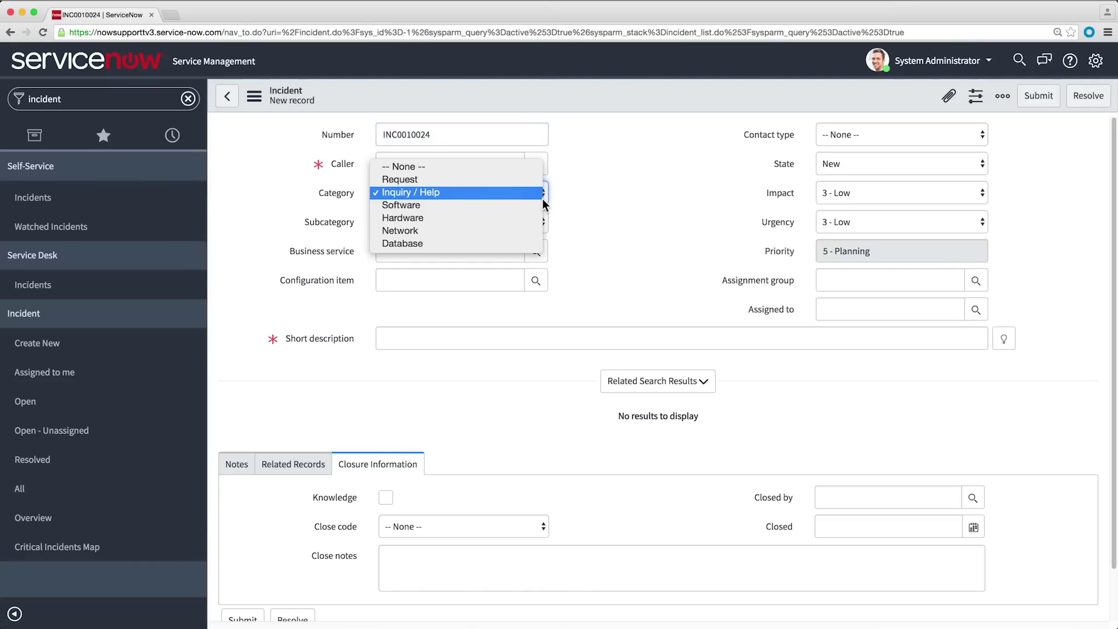
click(579, 187)
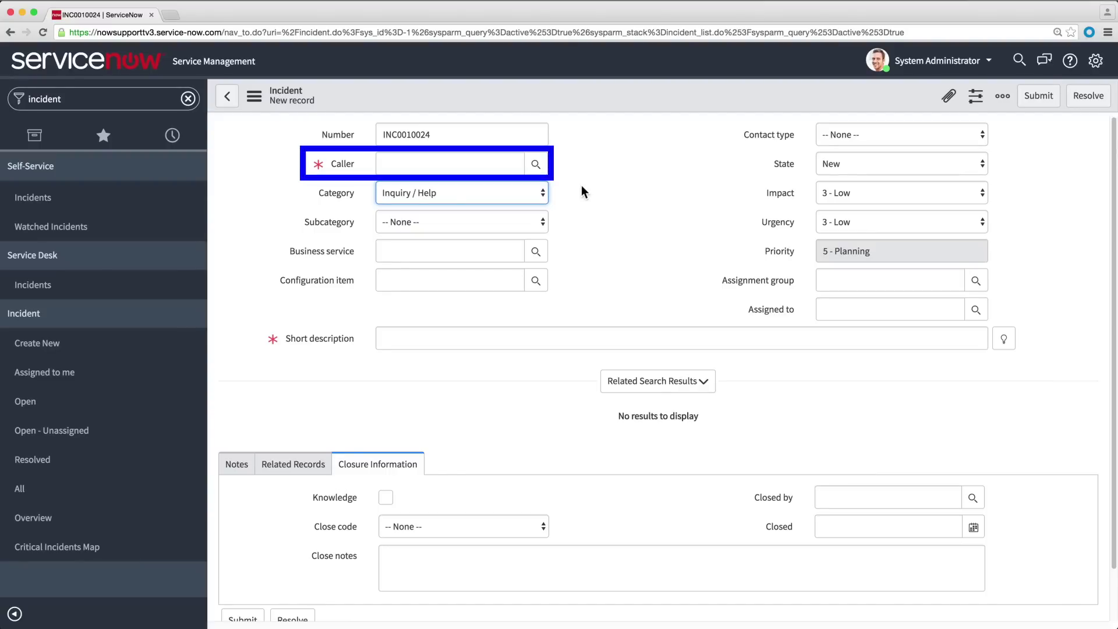
Look up callers matching "ab", choose the first matching user as the incident's caller and preview that user's details
click(488, 165)
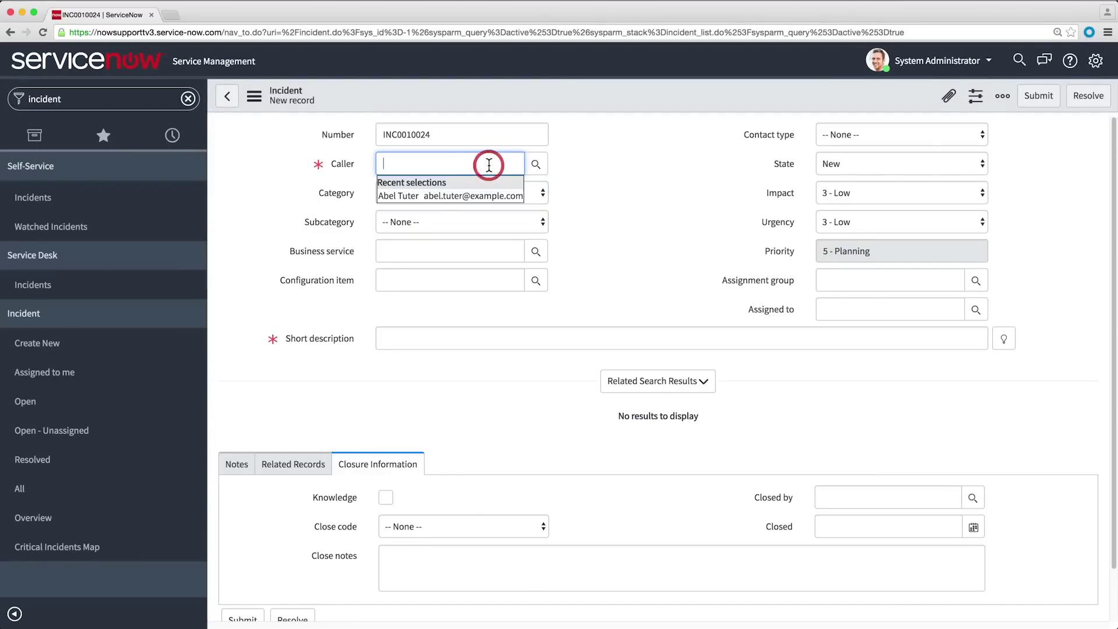
text(ab)
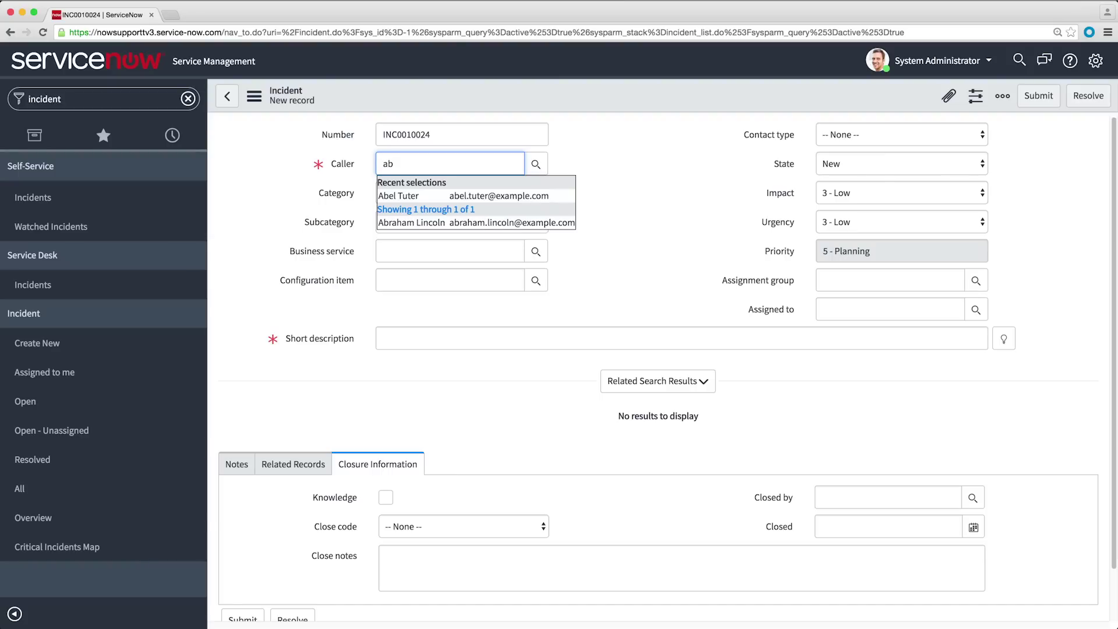
click(542, 166)
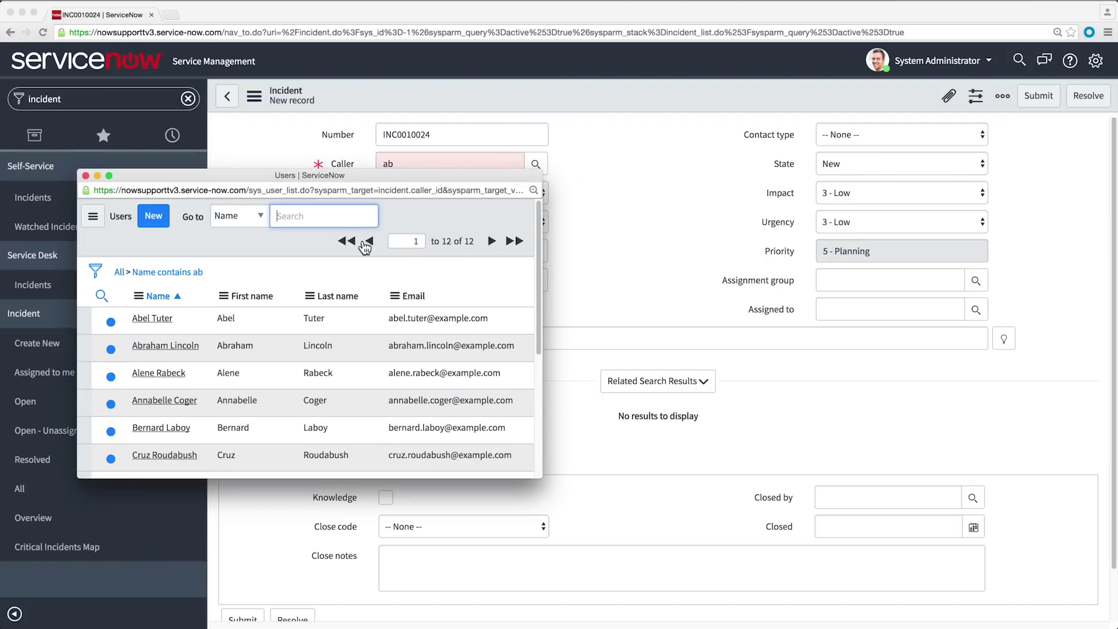
click(169, 320)
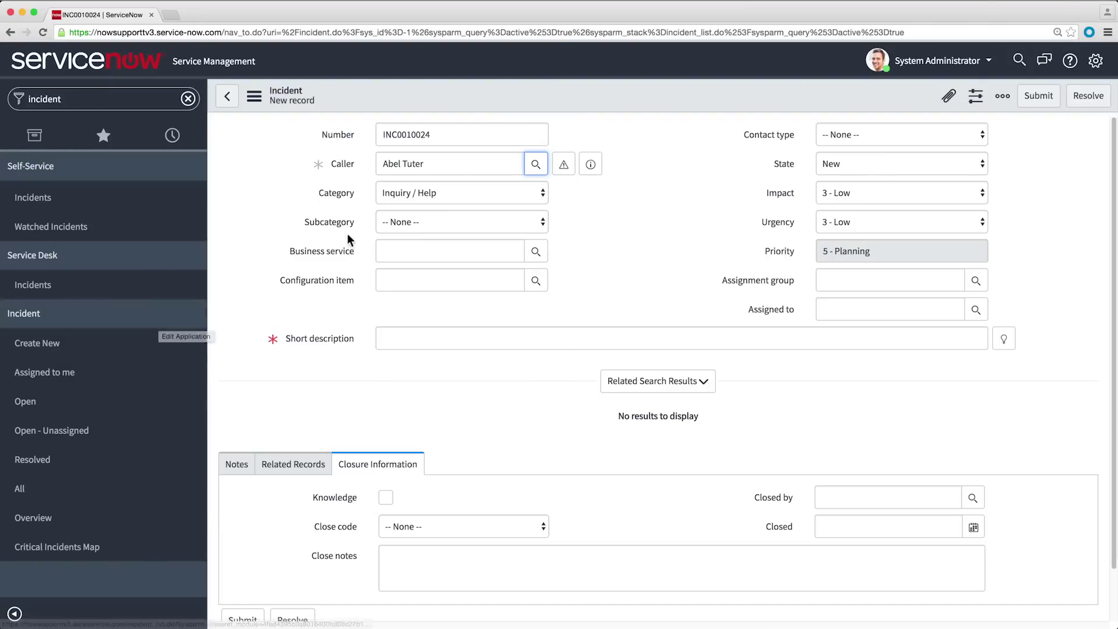
mouse_move(594, 167)
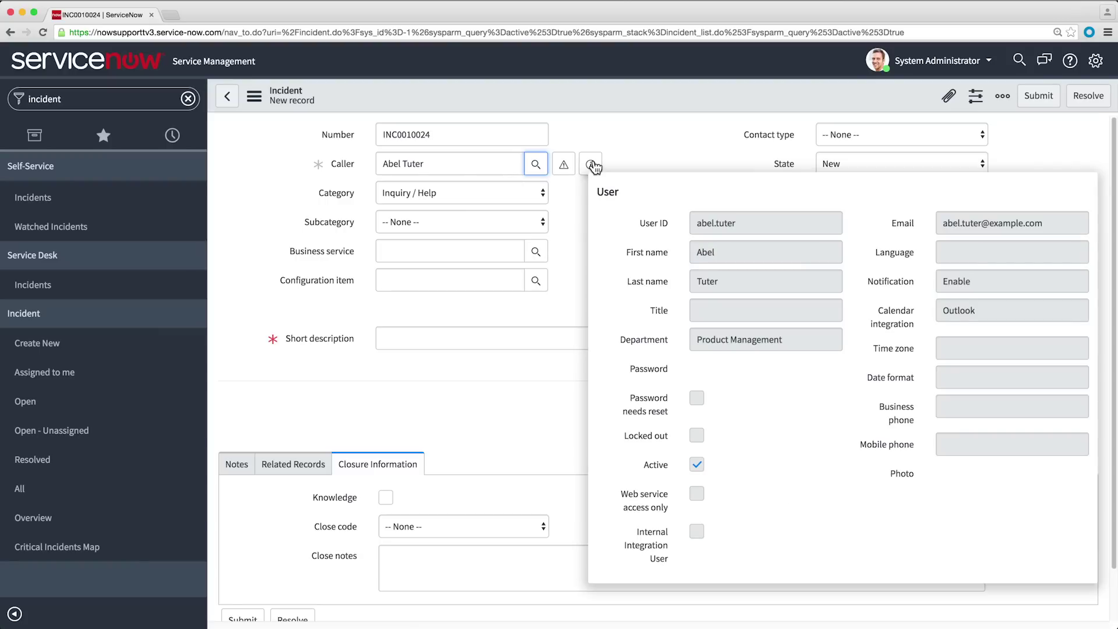
Try to replace the caller by entering another user's full name directly in the Caller field
click(483, 164)
key(BackSpace)
key(BackSpace)
key(BackSpace)
key(BackSpace)
key(BackSpace)
key(BackSpace)
key(BackSpace)
key(BackSpace)
key(BackSpace)
key(BackSpace)
text(Allen Schwantd)
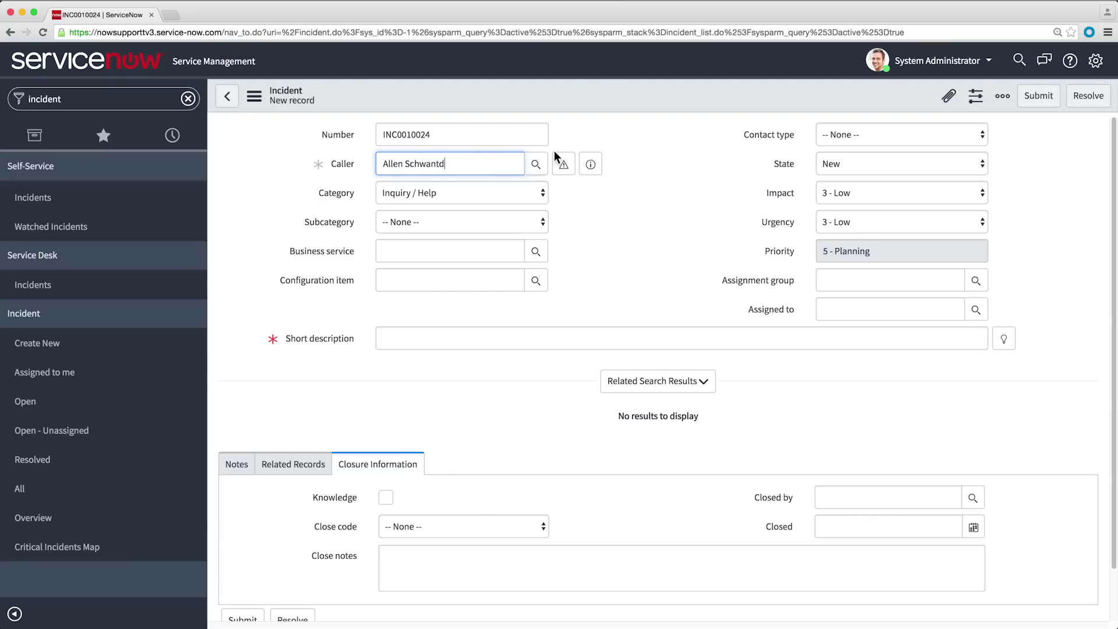
click(581, 148)
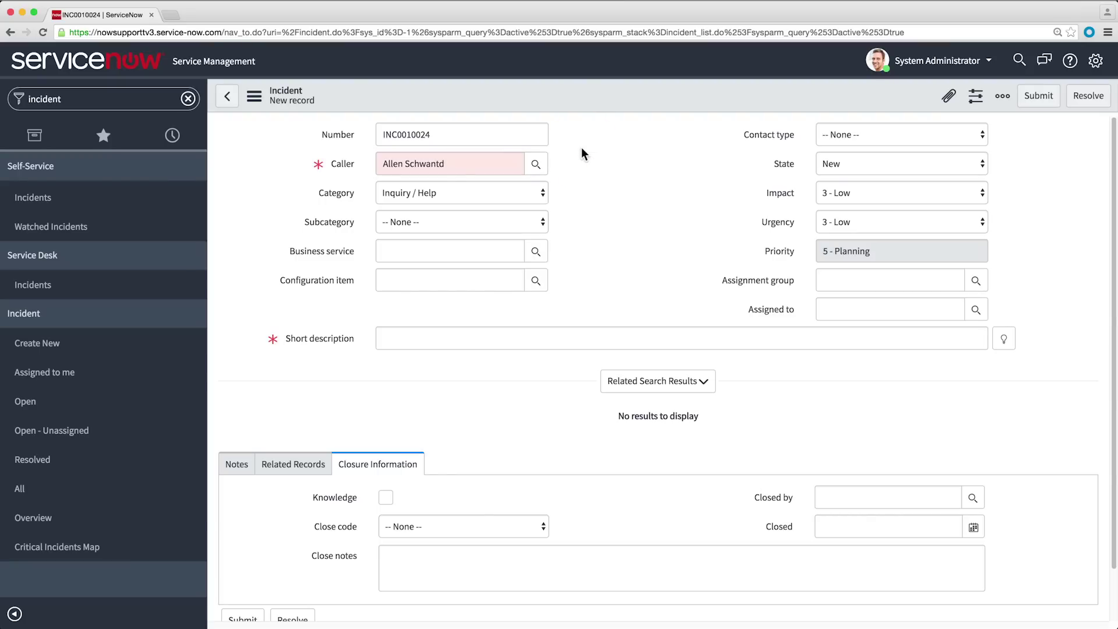
Clear the Caller field, search the user lookup for the caller's full name and select the matching user
click(469, 161)
key(BackSpace)
key(BackSpace)
key(BackSpace)
key(BackSpace)
key(BackSpace)
key(BackSpace)
key(BackSpace)
key(BackSpace)
key(BackSpace)
key(BackSpace)
key(BackSpace)
key(BackSpace)
key(BackSpace)
key(BackSpace)
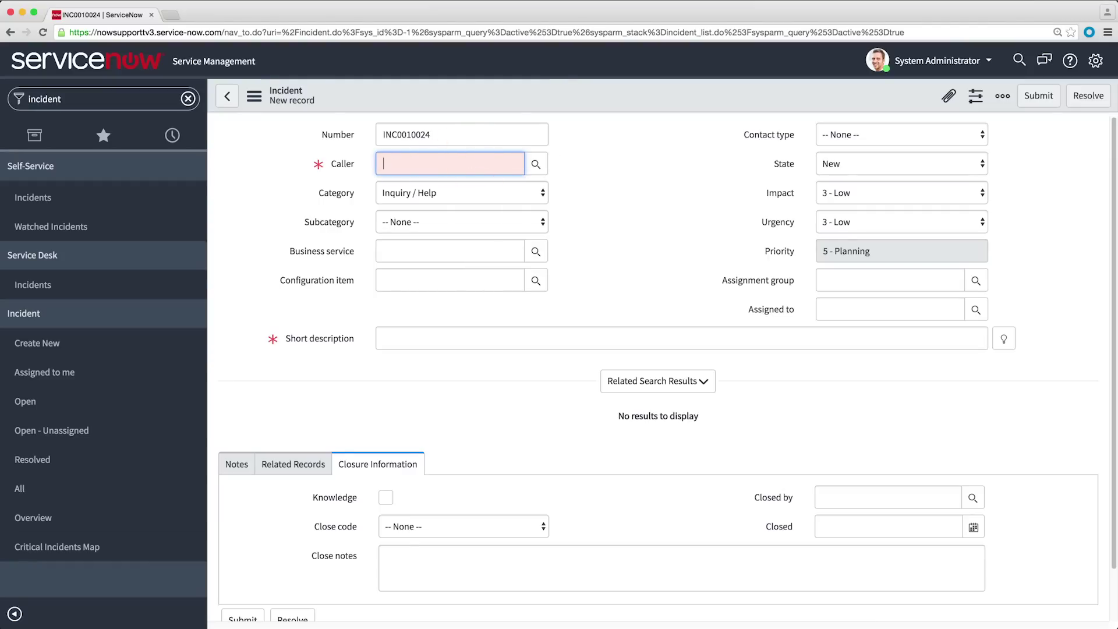
click(576, 147)
click(537, 166)
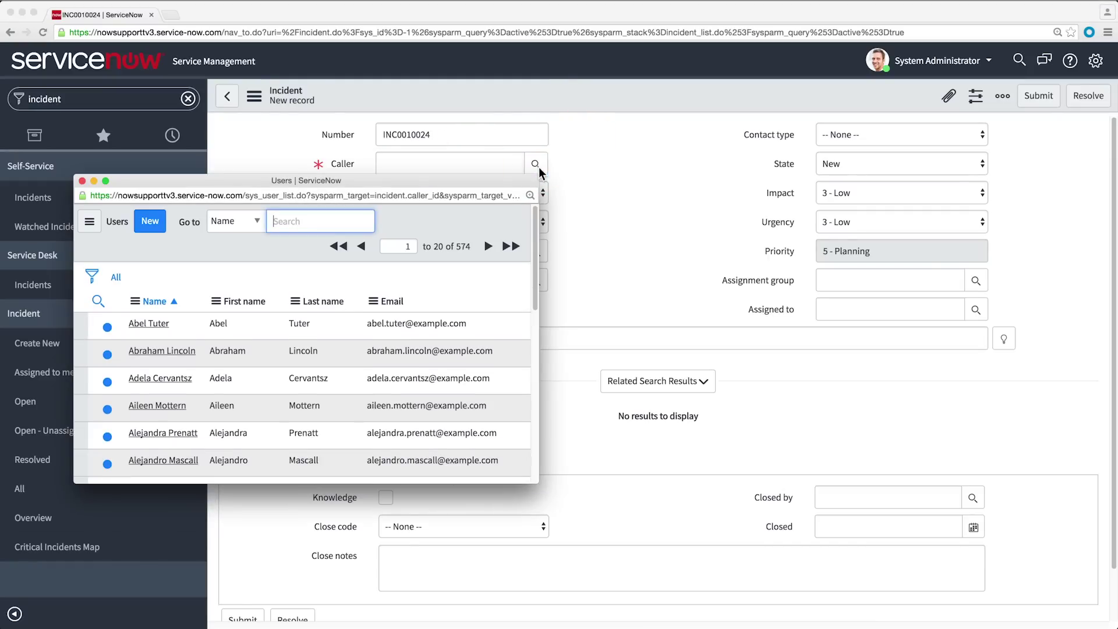
text(Allan Schwantd)
key(Return)
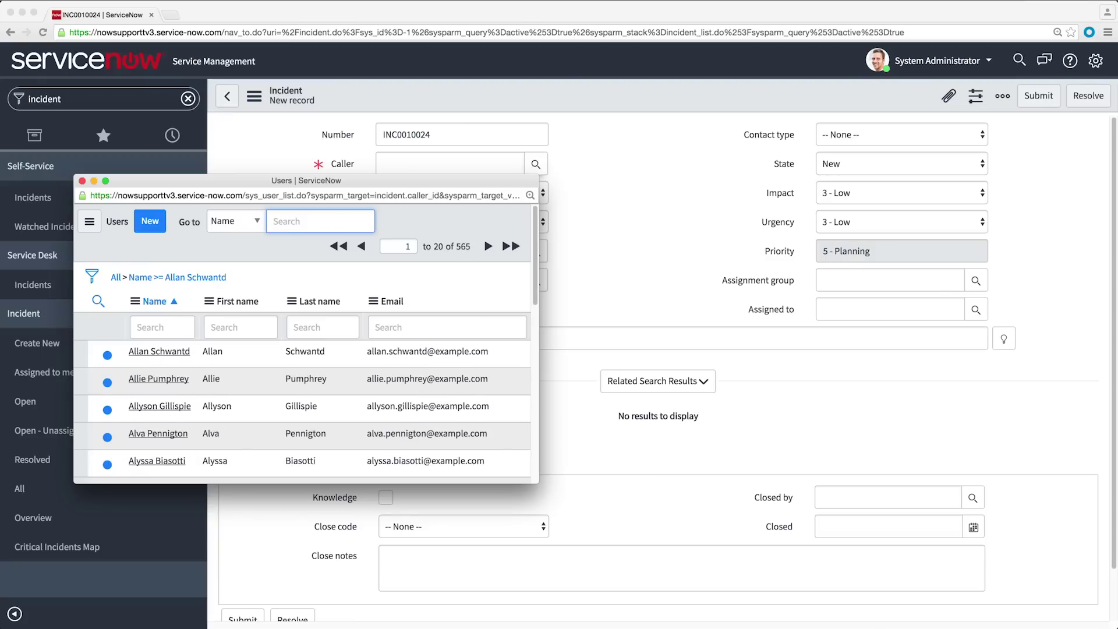
click(160, 353)
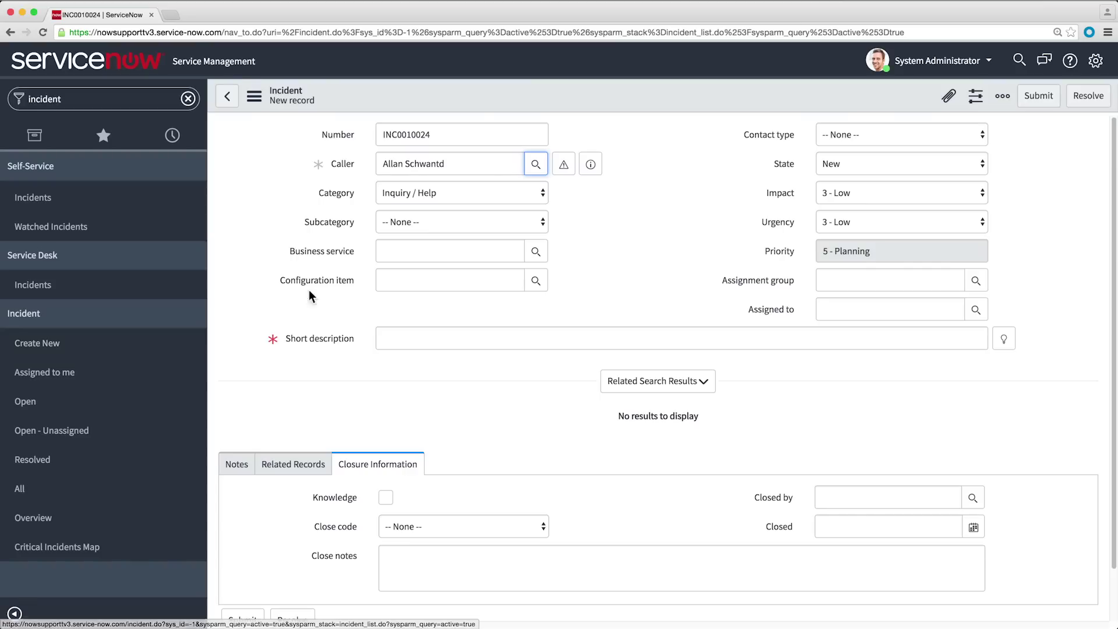
Preview and open the caller's user record, discarding the unsaved incident changes, and return to the new incident form
click(590, 165)
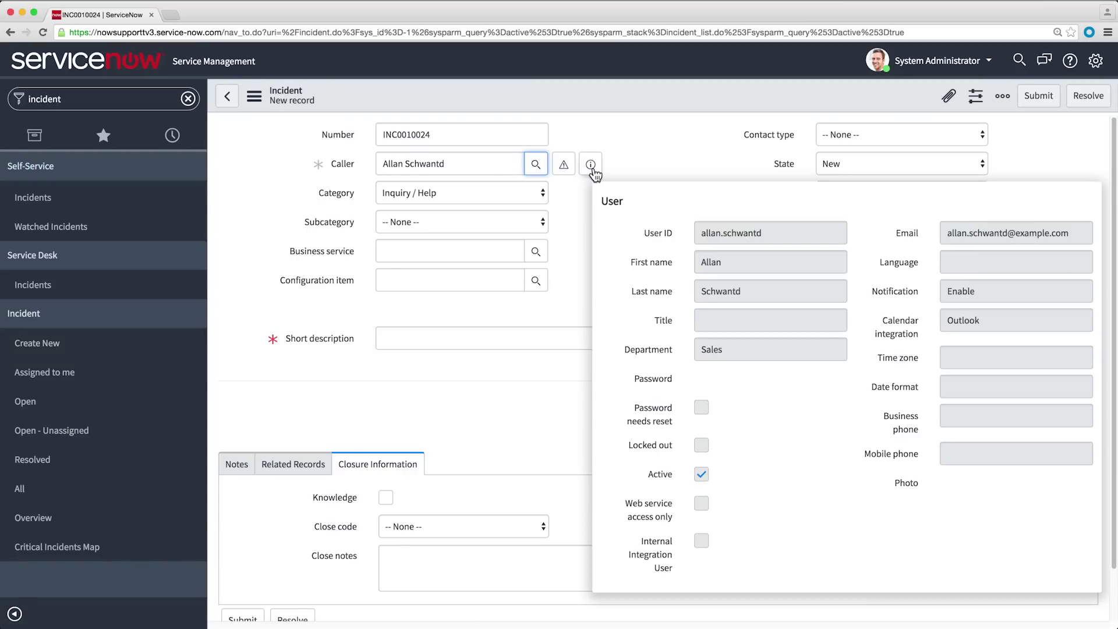
click(591, 166)
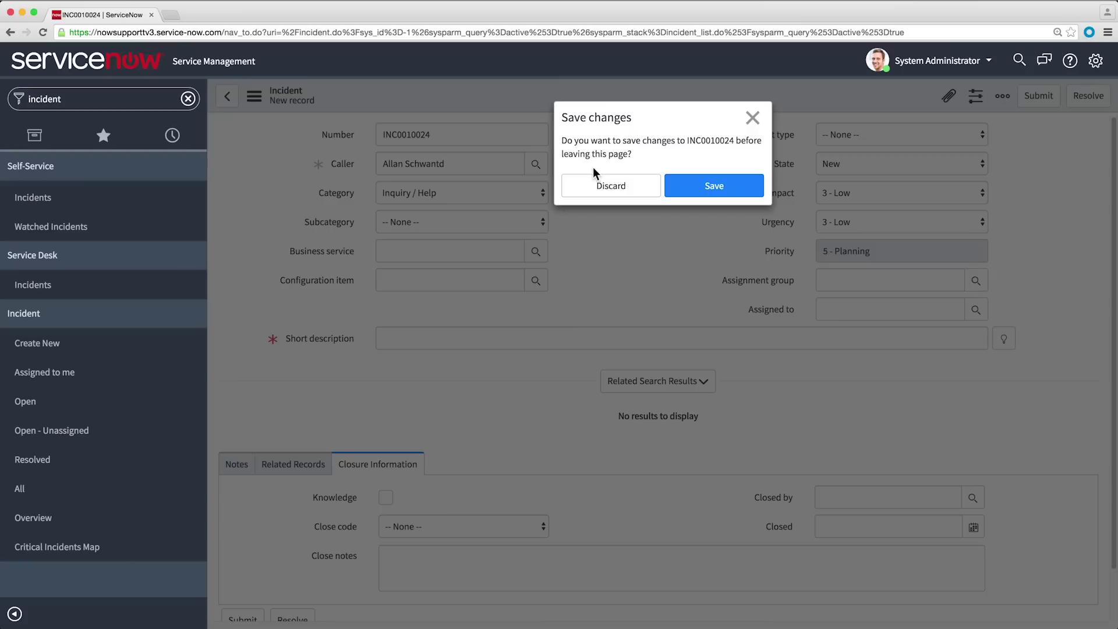
click(603, 183)
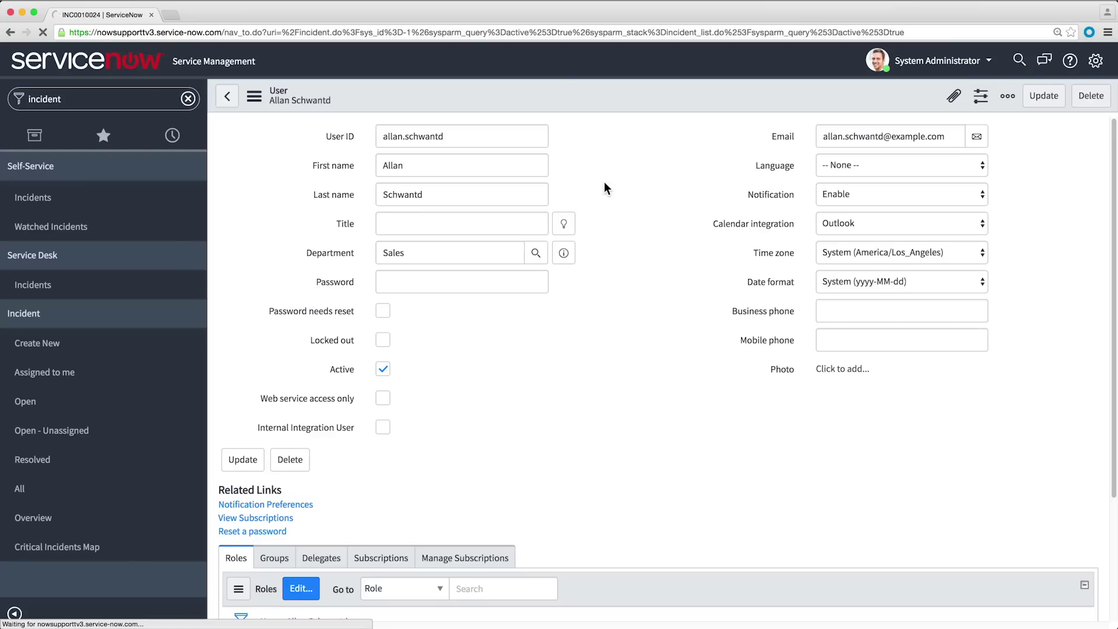
click(227, 98)
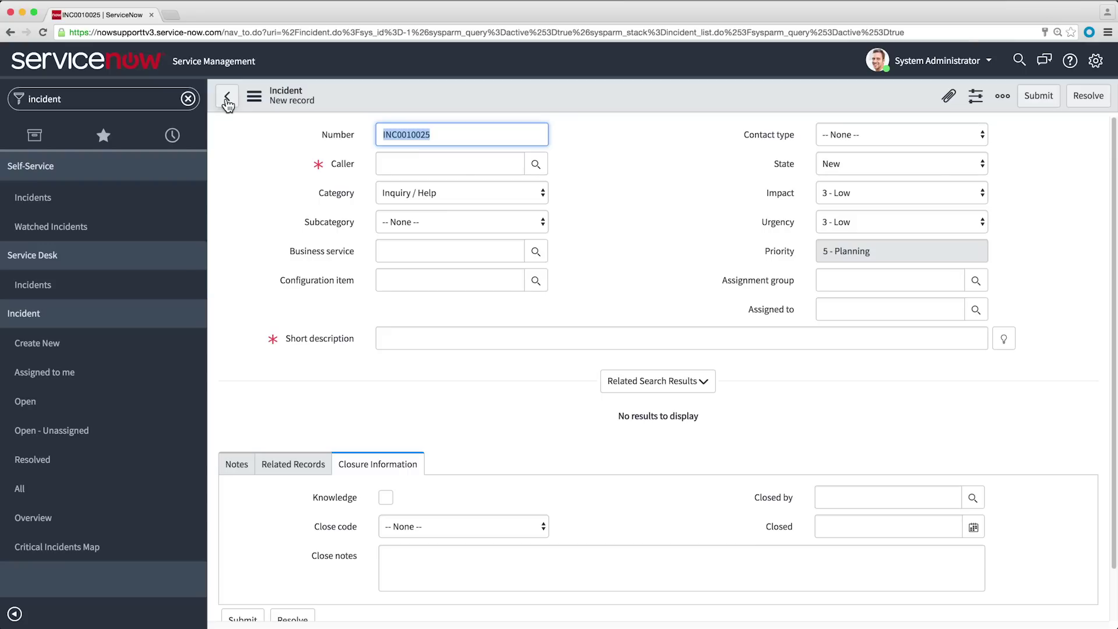
In the new incident's notes, add the first user matching "ab" to the Watch list, lock it and add the current user
click(236, 465)
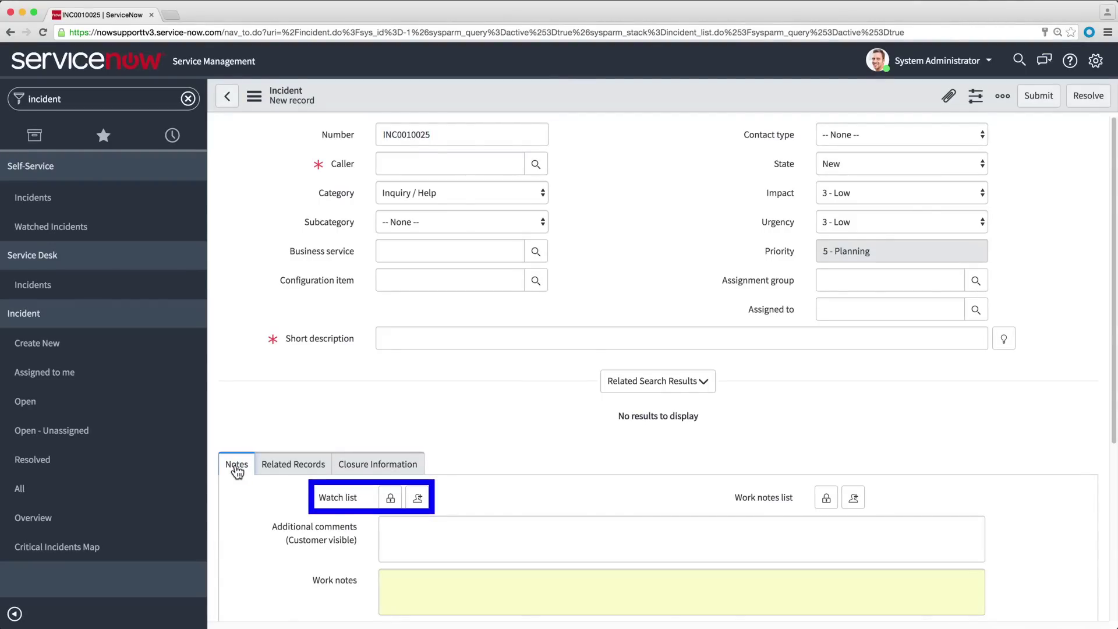
click(389, 498)
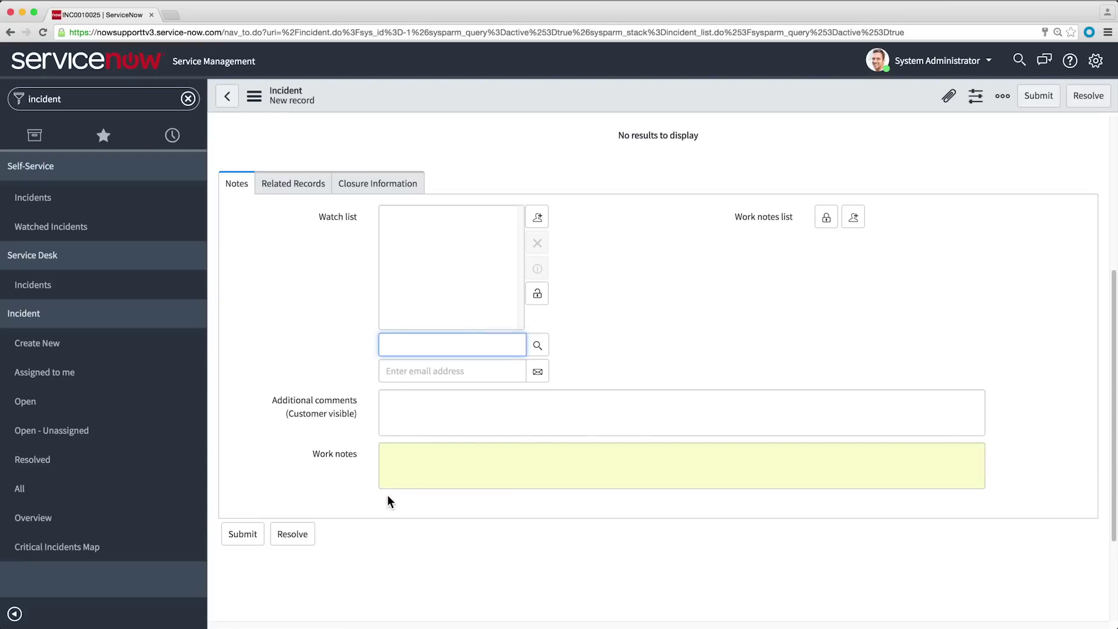
text(ab)
click(404, 362)
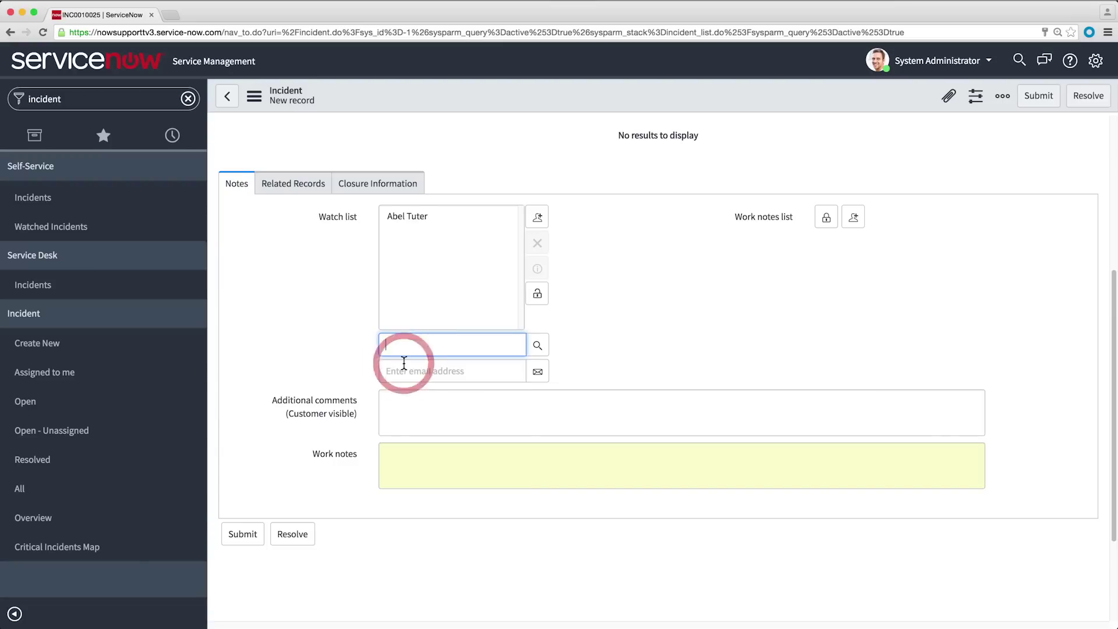
click(537, 293)
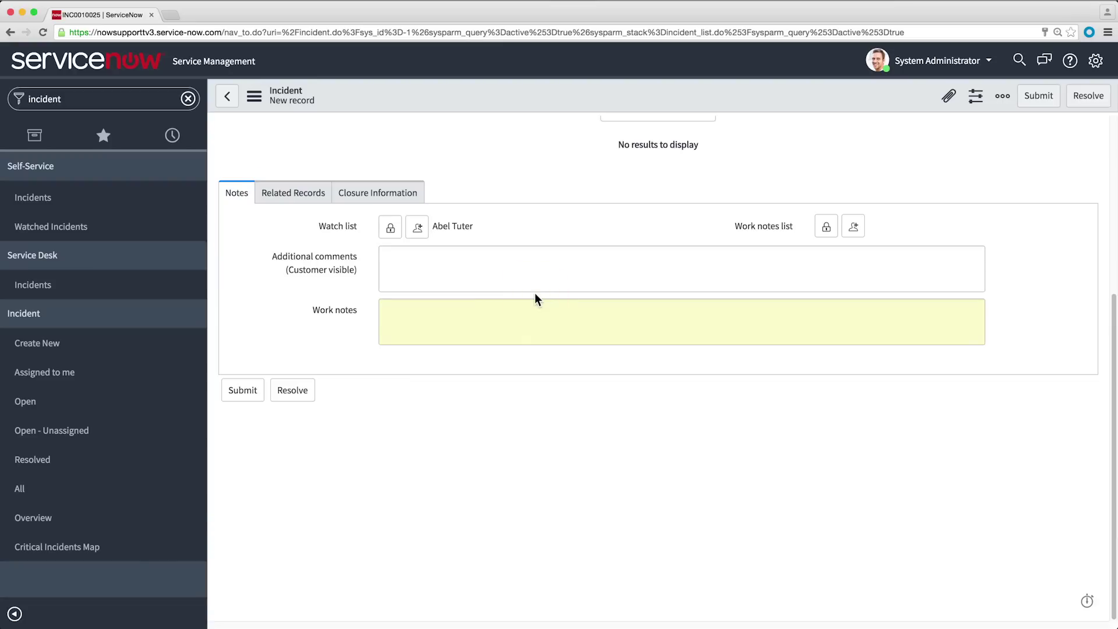
click(417, 232)
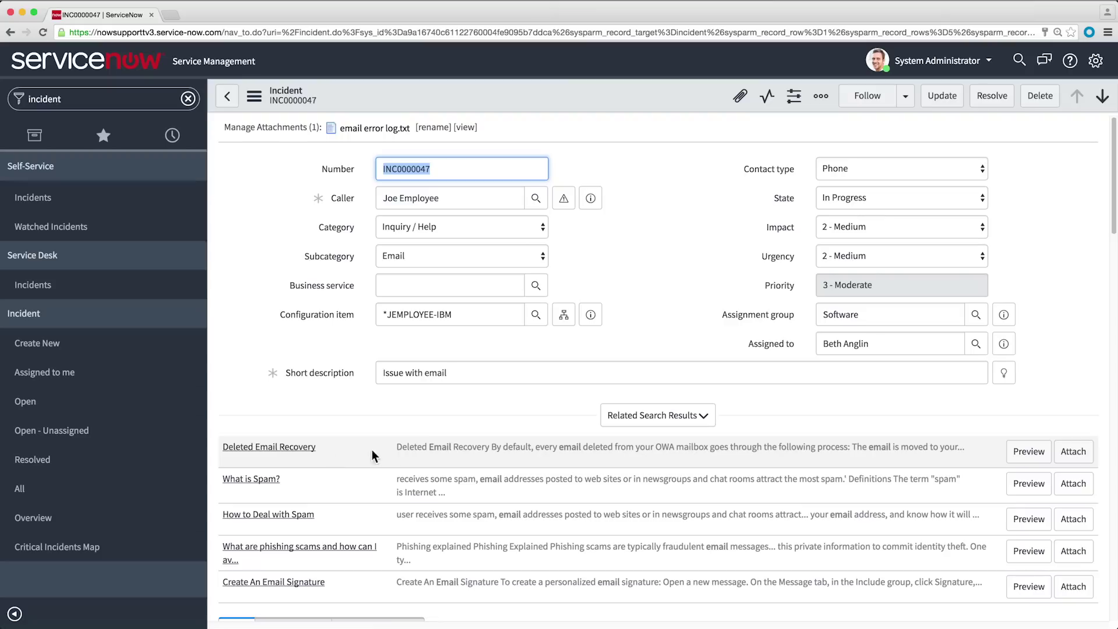
Attach the Deleted Email Recovery knowledge article to incident INC0000047
click(1073, 453)
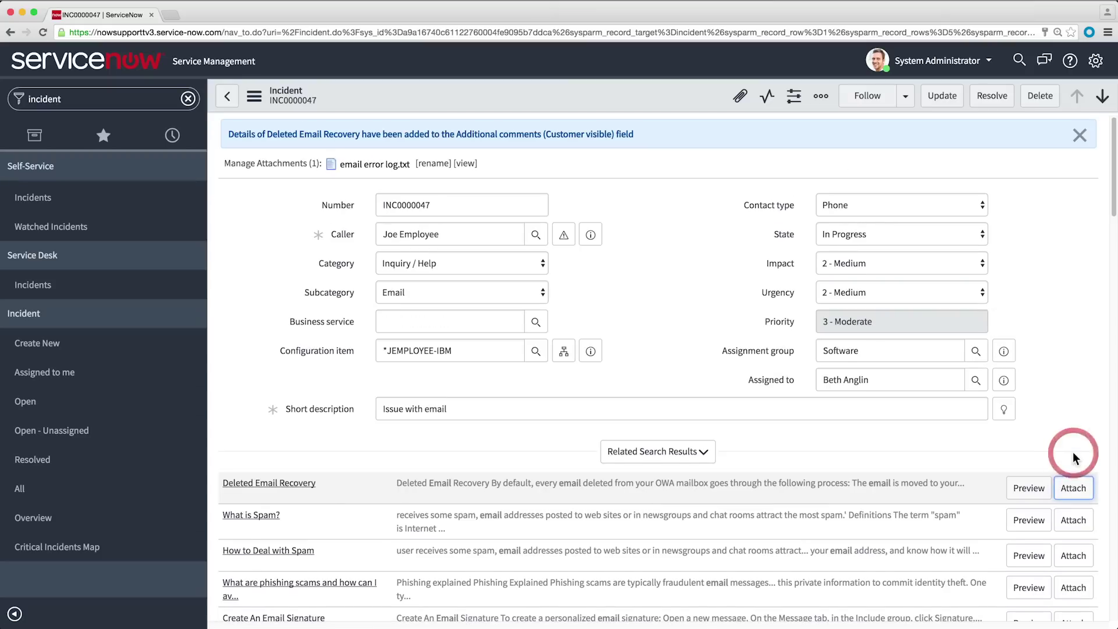
scroll(1072, 452, down, 6)
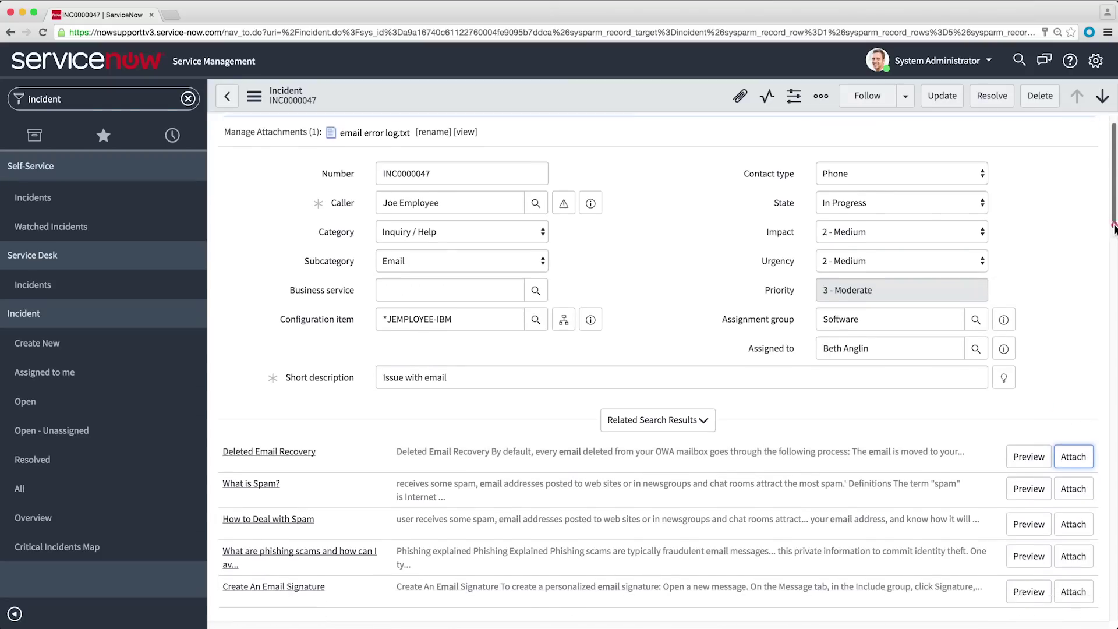
Filter the incident's activity stream to exclude Additional comments (Customer visible)
scroll(658, 367, down, 10)
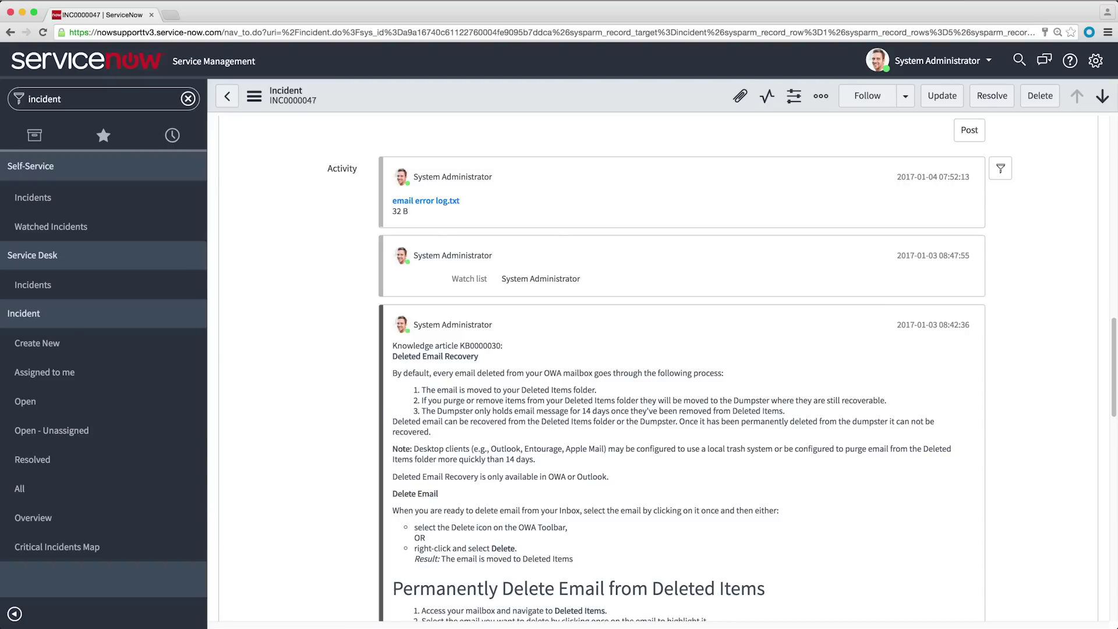
click(1003, 171)
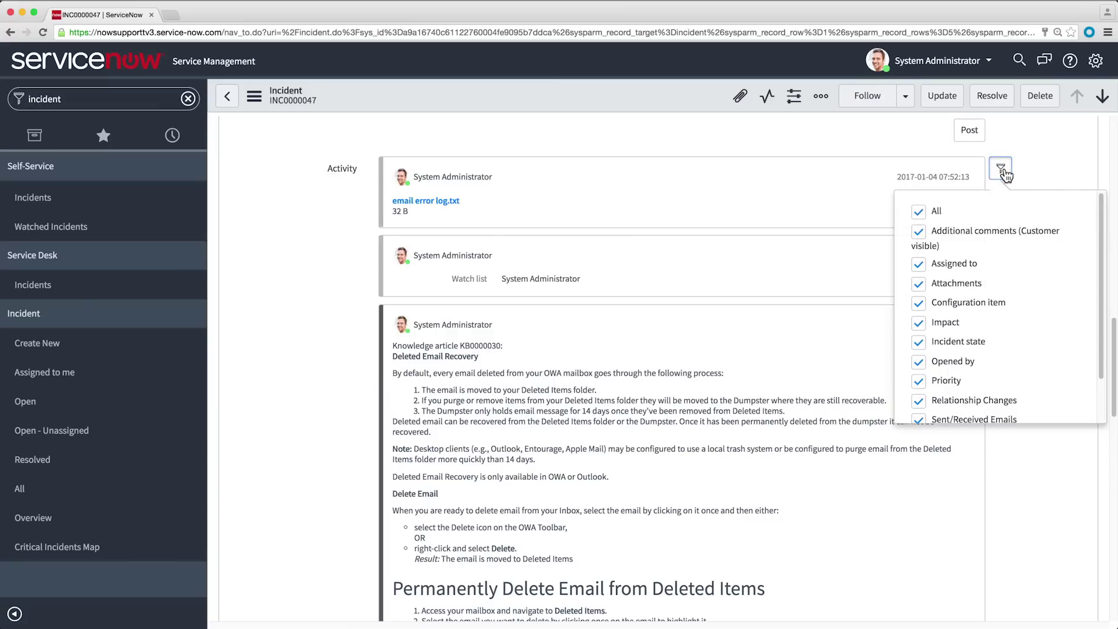
click(917, 232)
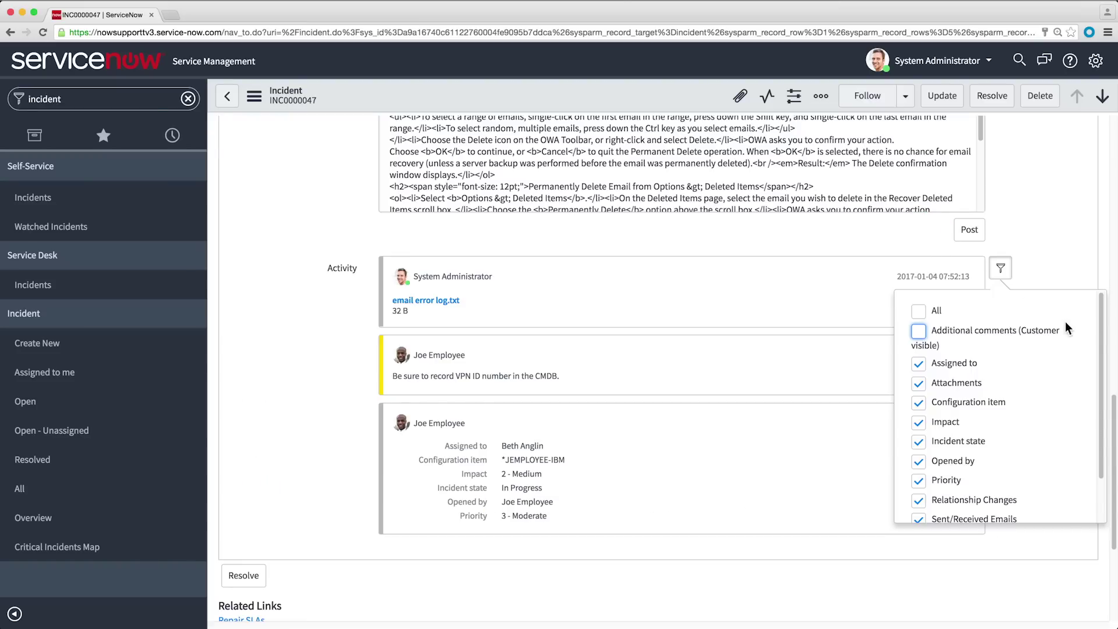
Configure the available activity fields by adding Watch list to the selected fields, and save the configuration
scroll(1099, 361, down, 3)
click(1113, 416)
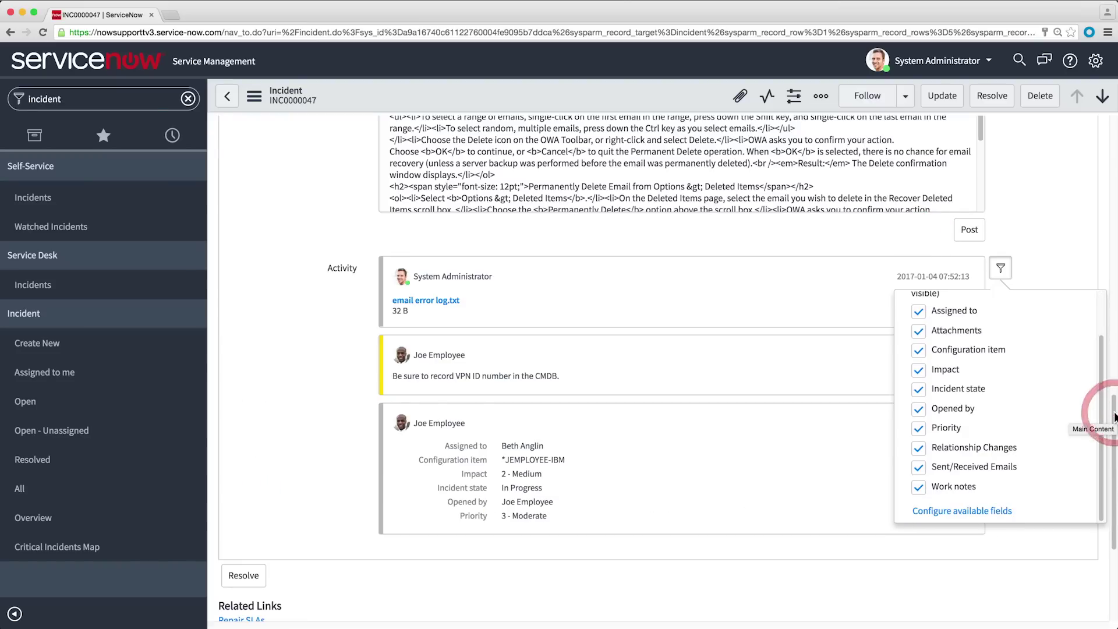
click(988, 512)
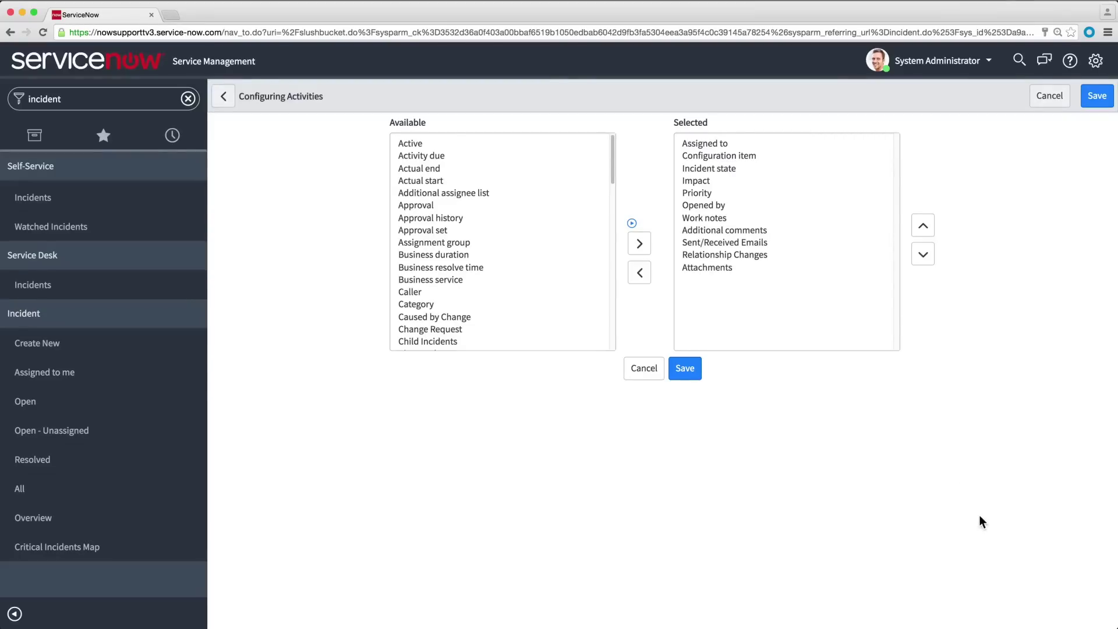
drag(613, 172, 618, 340)
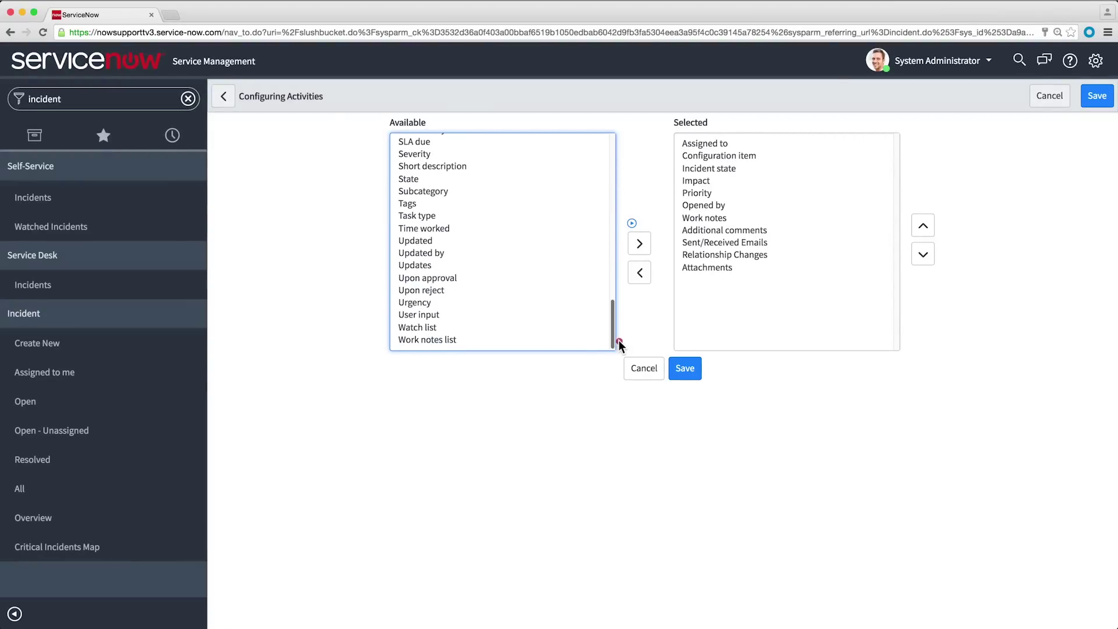
click(475, 327)
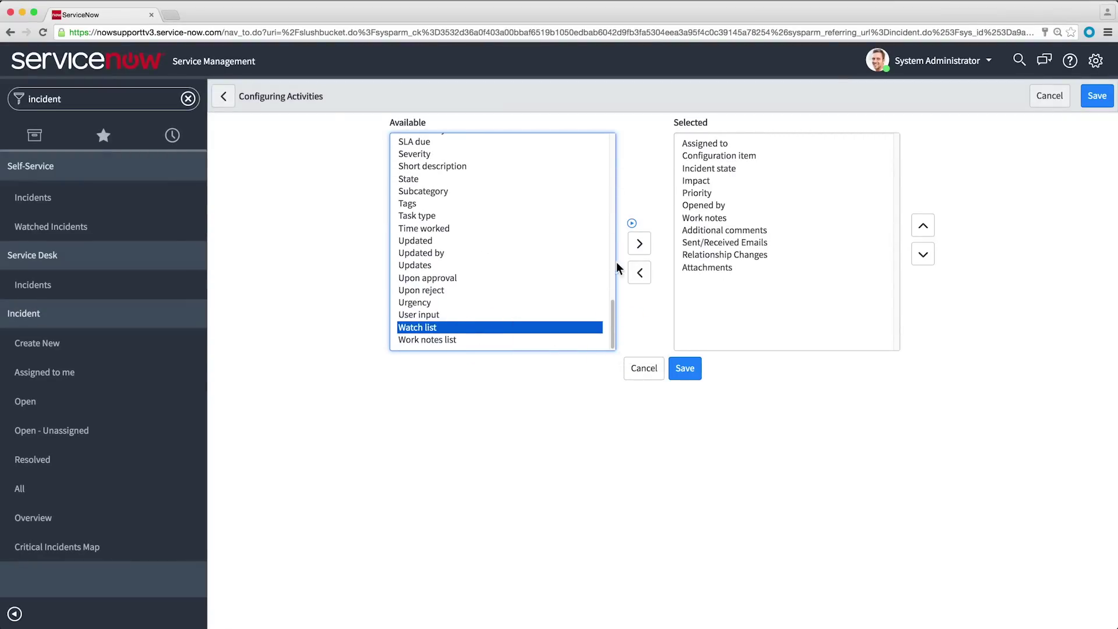
click(639, 243)
click(684, 372)
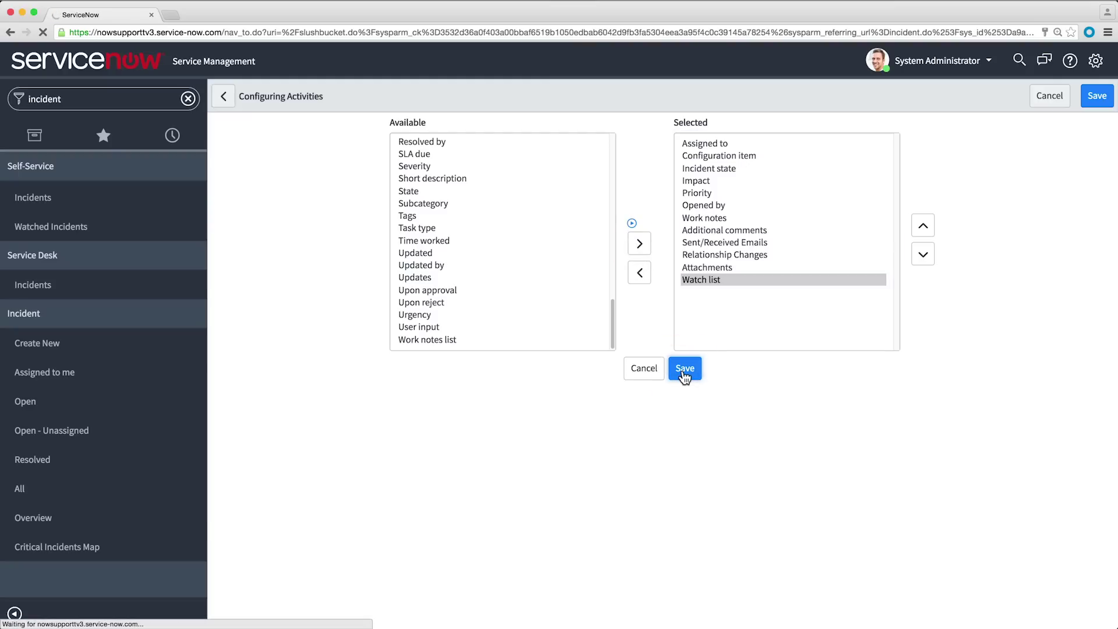
Include Watch list entries in the incident's activity stream through its filter, and close the filter options
scroll(1088, 297, down, 10)
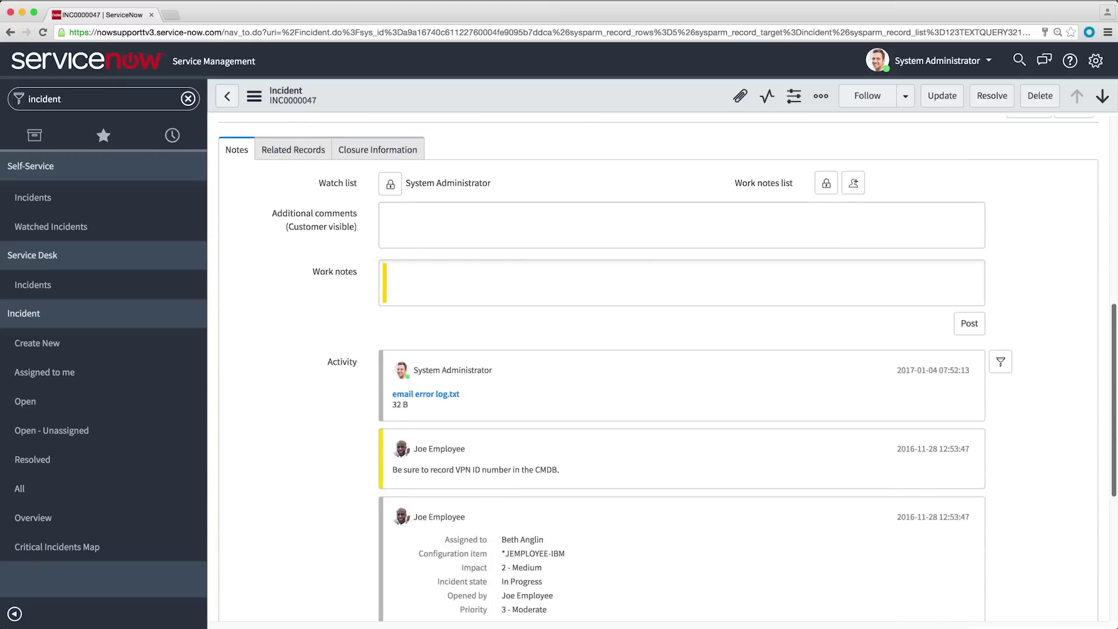
scroll(1000, 269, down, 3)
click(1000, 208)
scroll(1059, 292, down, 3)
click(953, 409)
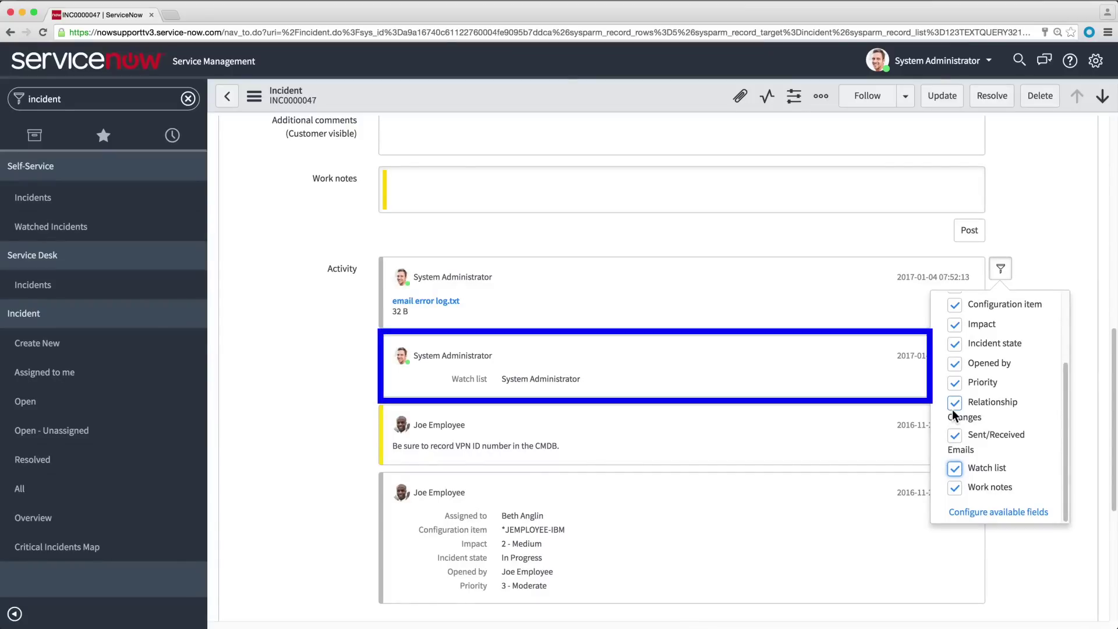
click(1042, 283)
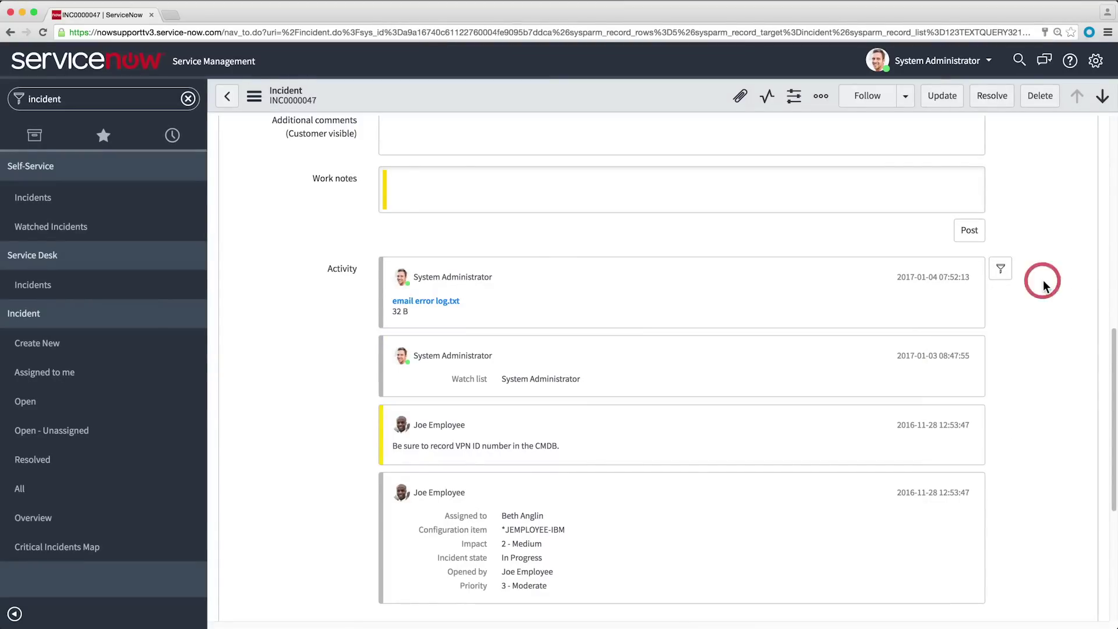
Filter the application navigator for "change" and open the list of all change requests
drag(1113, 346, 1114, 299)
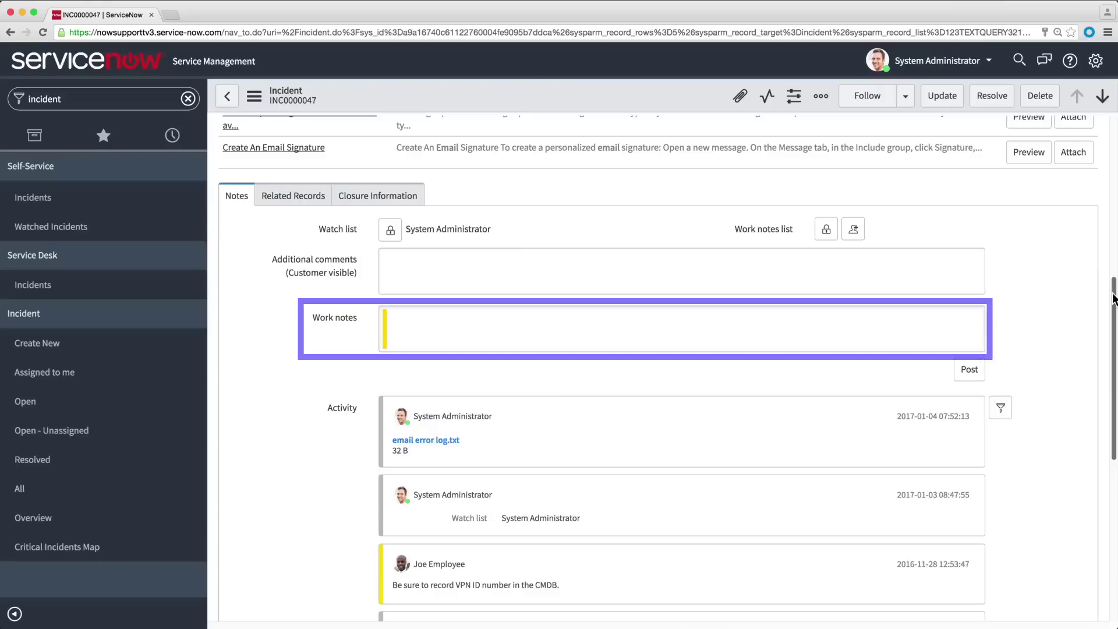
double_click(116, 93)
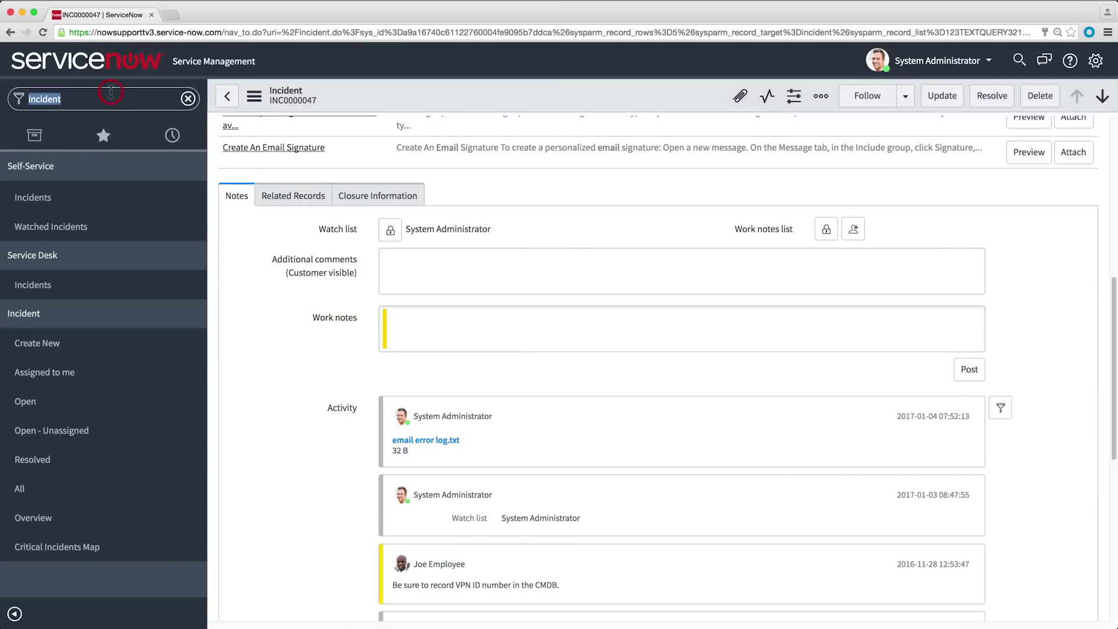
text(change)
click(36, 284)
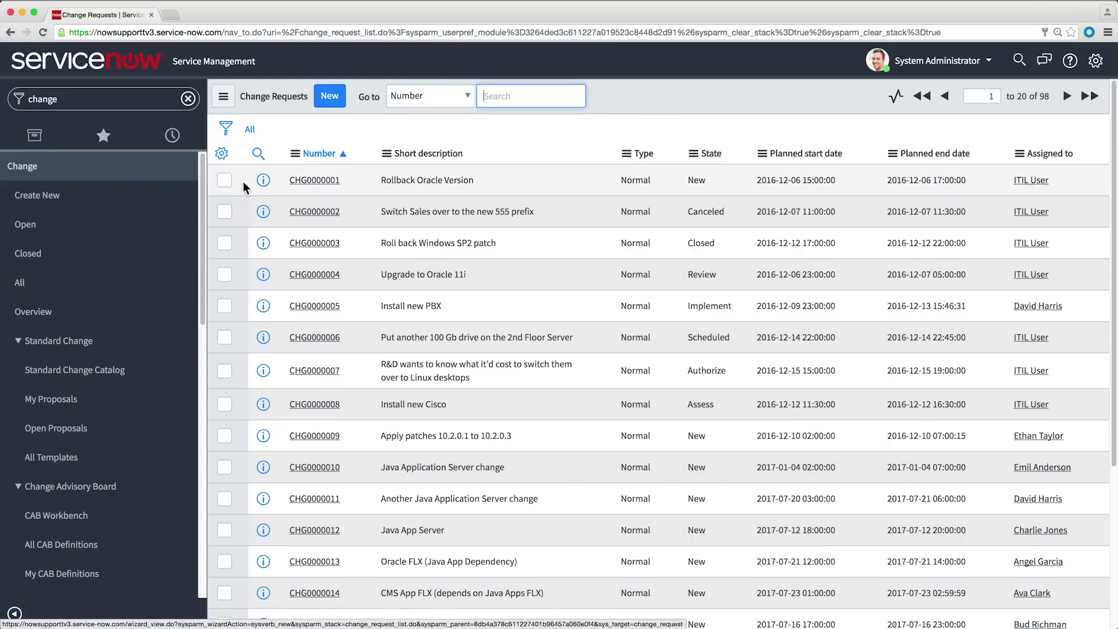
Search the change requests for the text "patches" and open change request CHG0000009
click(463, 96)
click(457, 88)
click(489, 93)
text(patches)
key(Return)
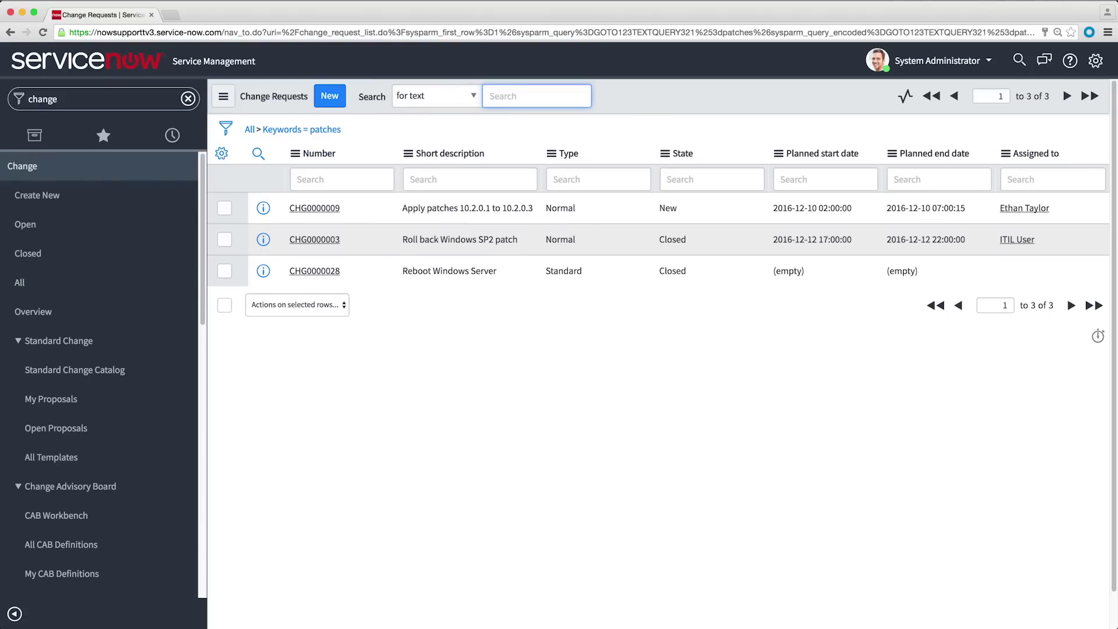
click(319, 209)
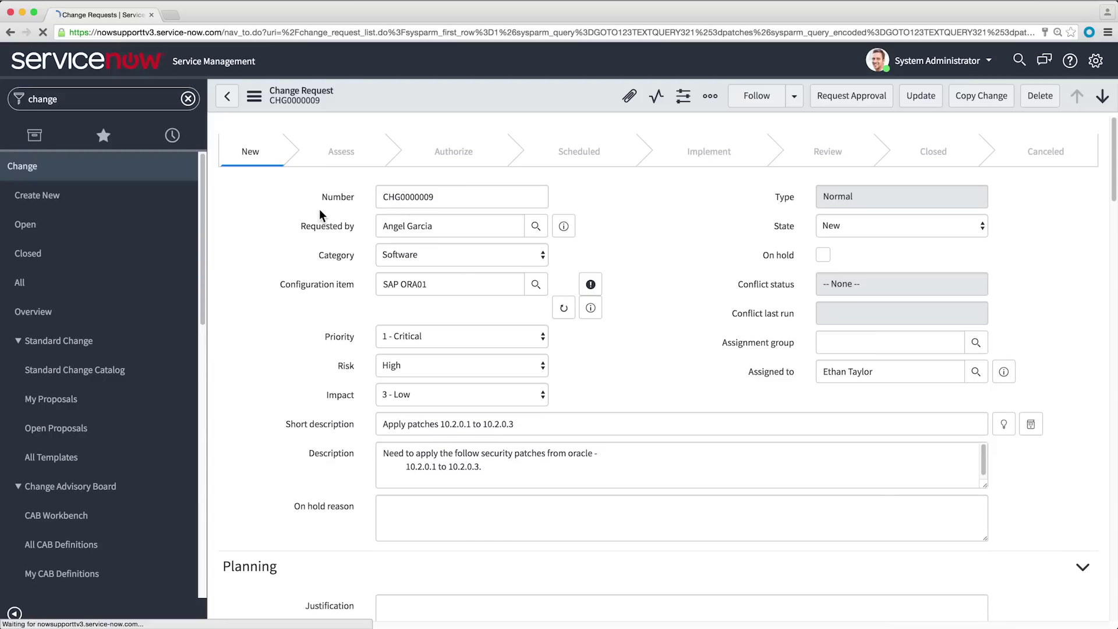
Enable tabbed forms in the system's form settings, and close the settings to return to the change request's related lists
drag(1112, 192, 1112, 459)
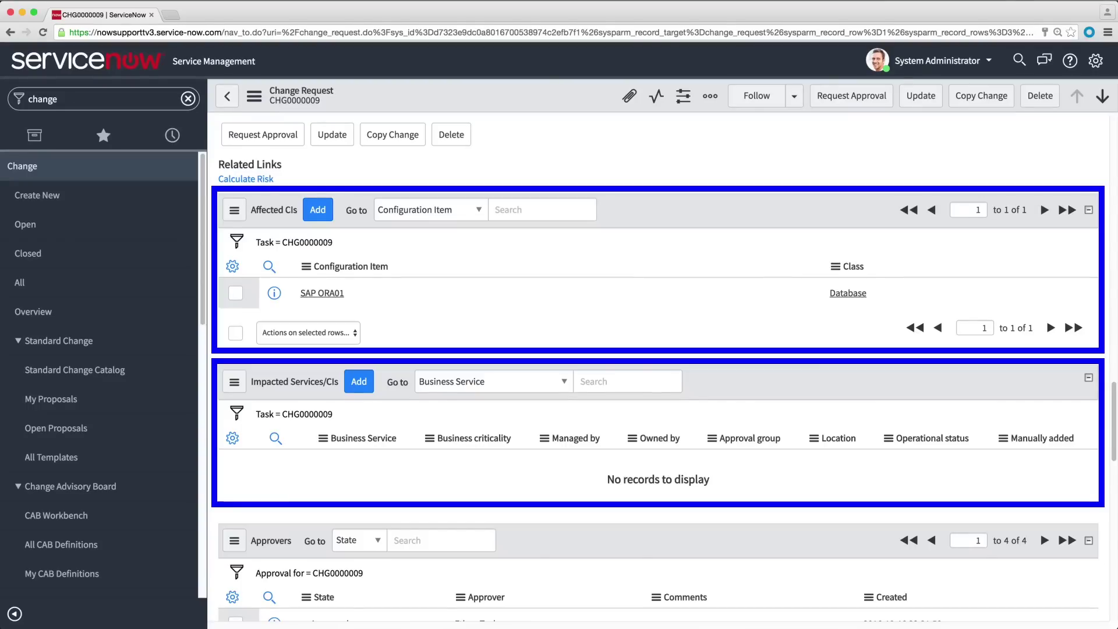
click(1103, 61)
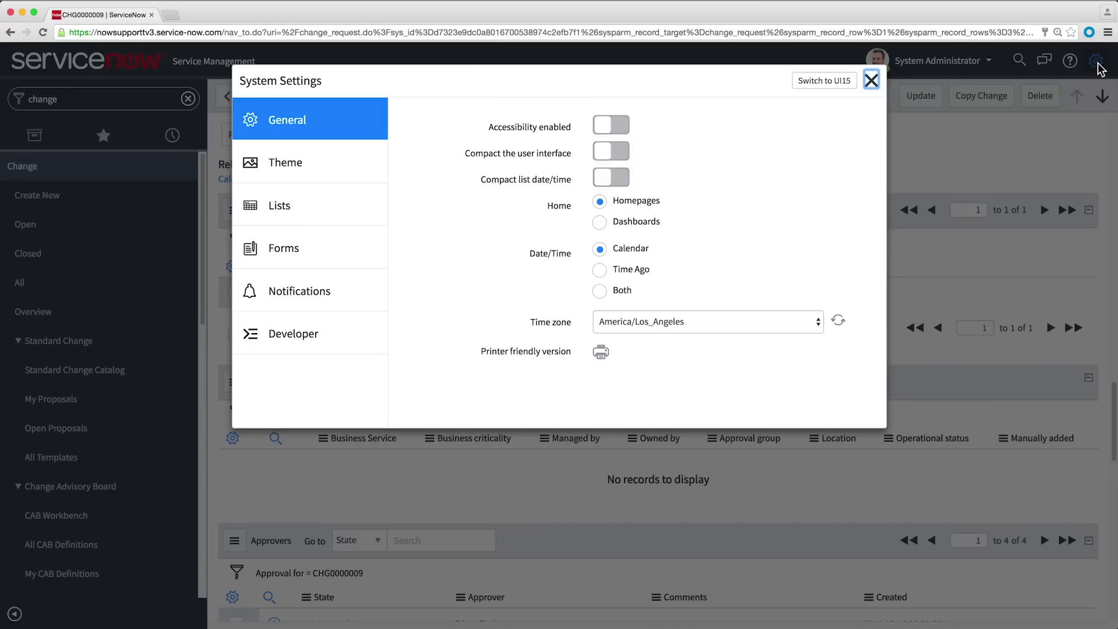
click(375, 267)
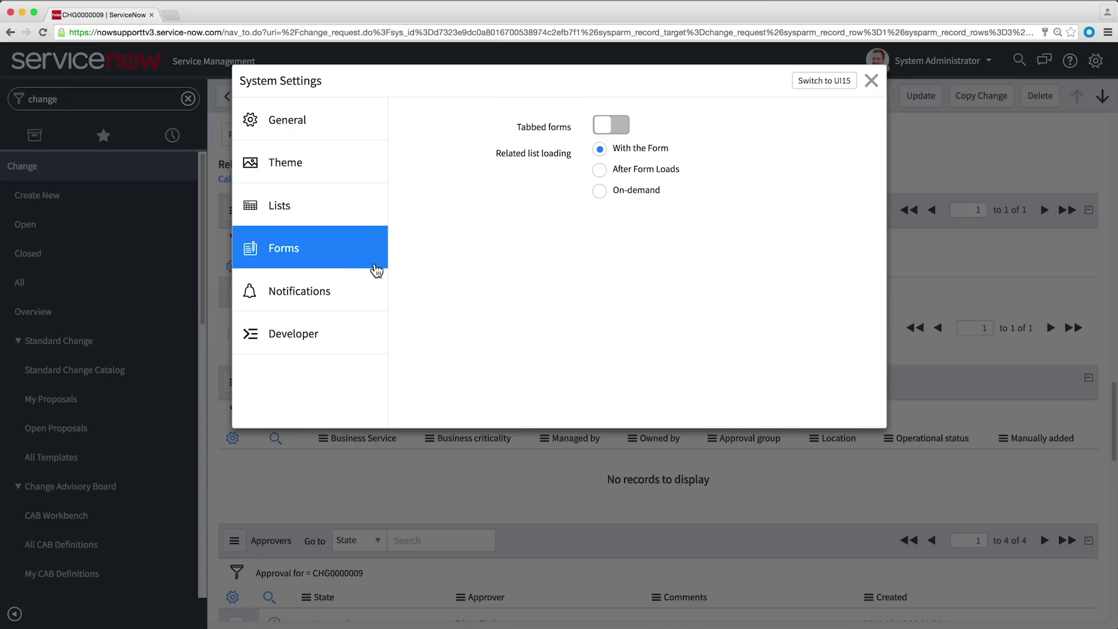
click(627, 127)
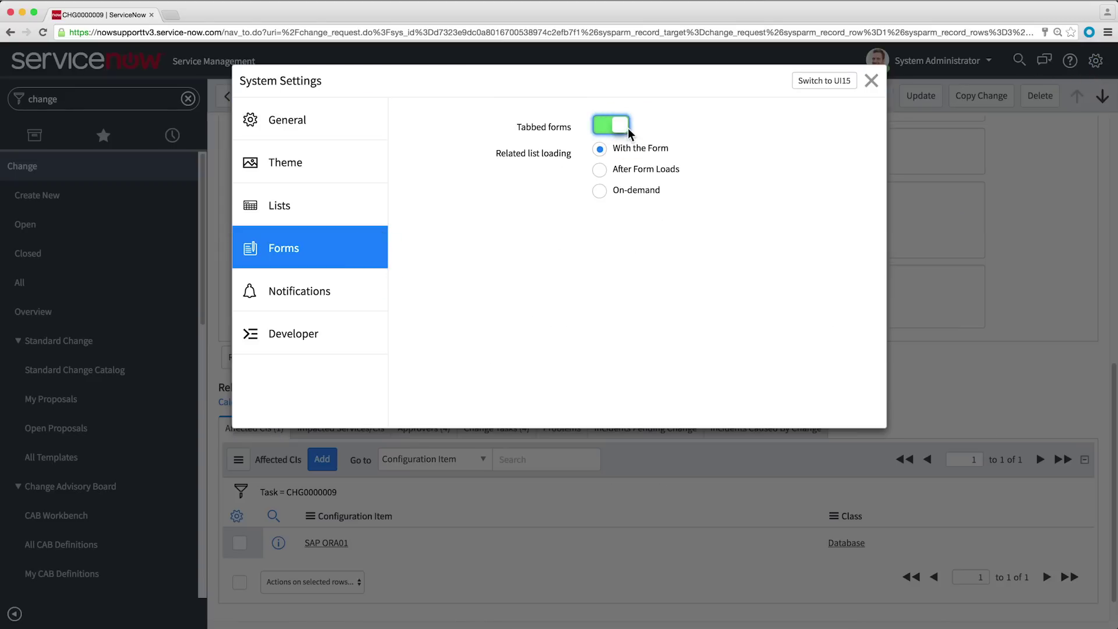
click(871, 82)
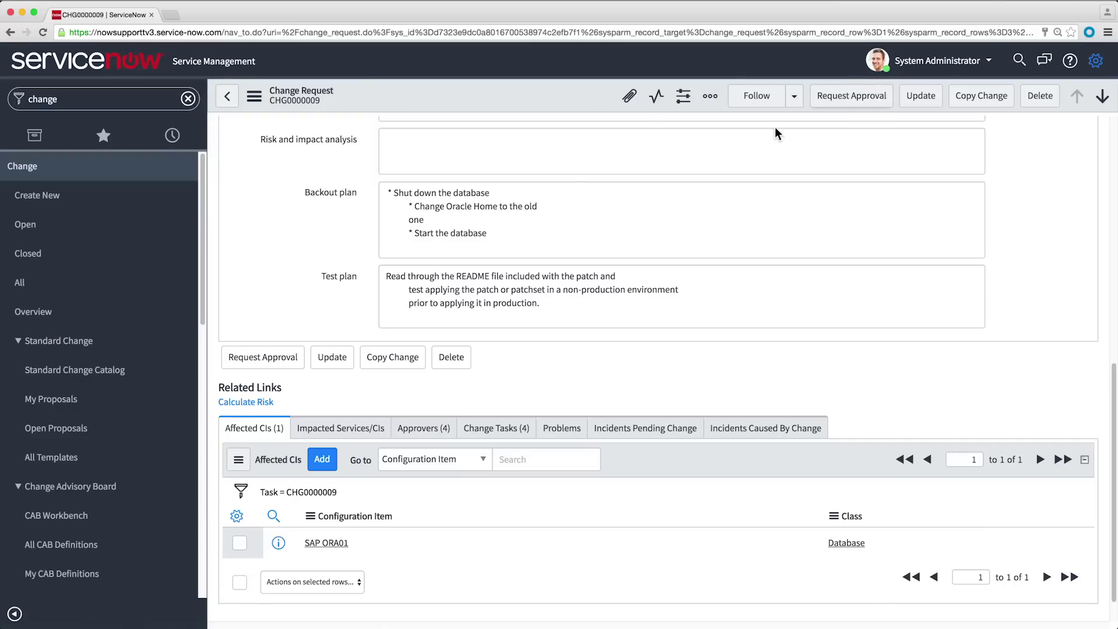
Look through the change request's Impacted Services/CIs, Approvers and Change Tasks related lists
click(335, 434)
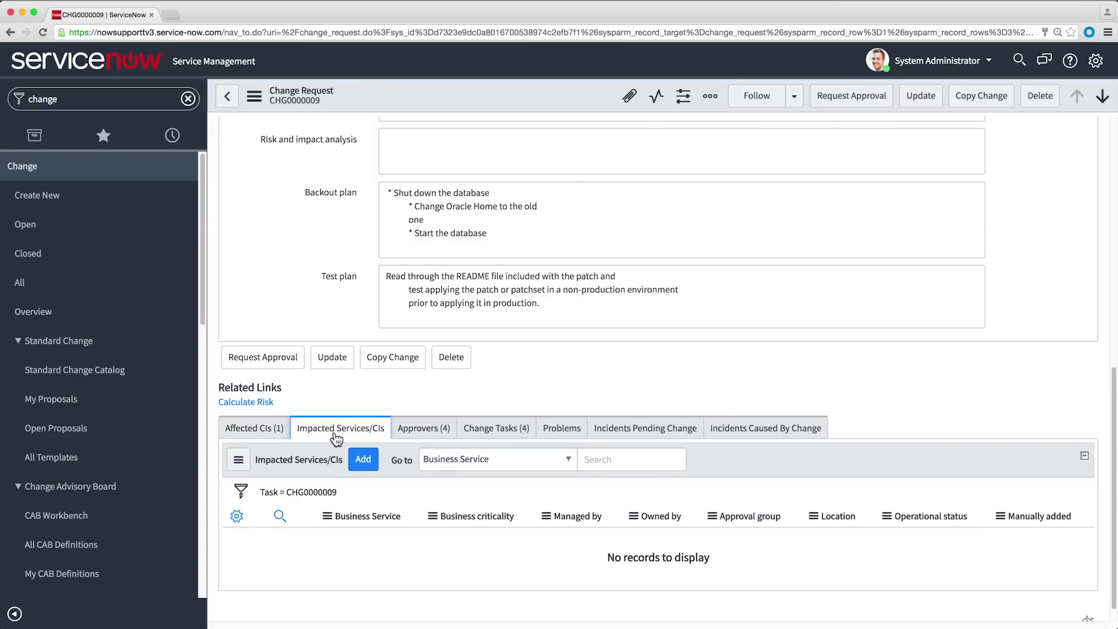
click(417, 435)
click(475, 430)
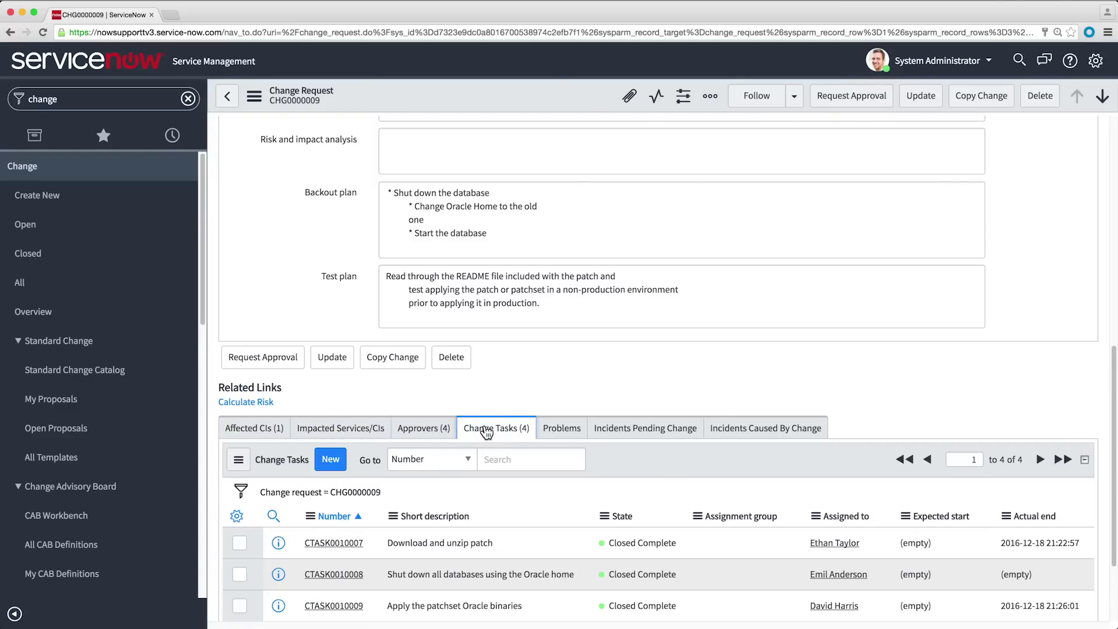